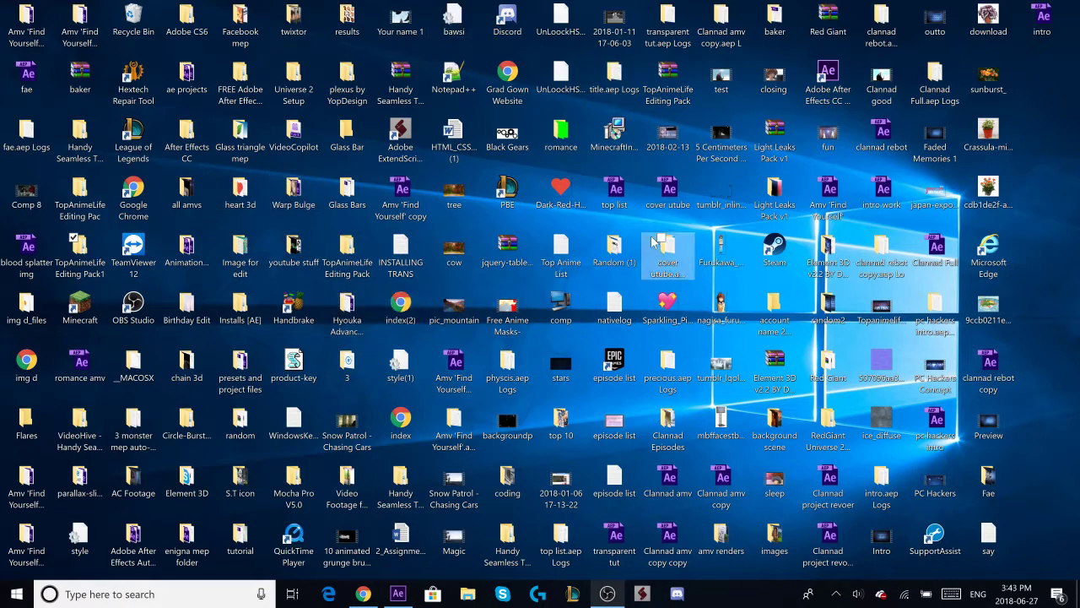
- Create a default 1280×720, 29.97 fps composition named Comp 1 from the Project panel
click(224, 265)
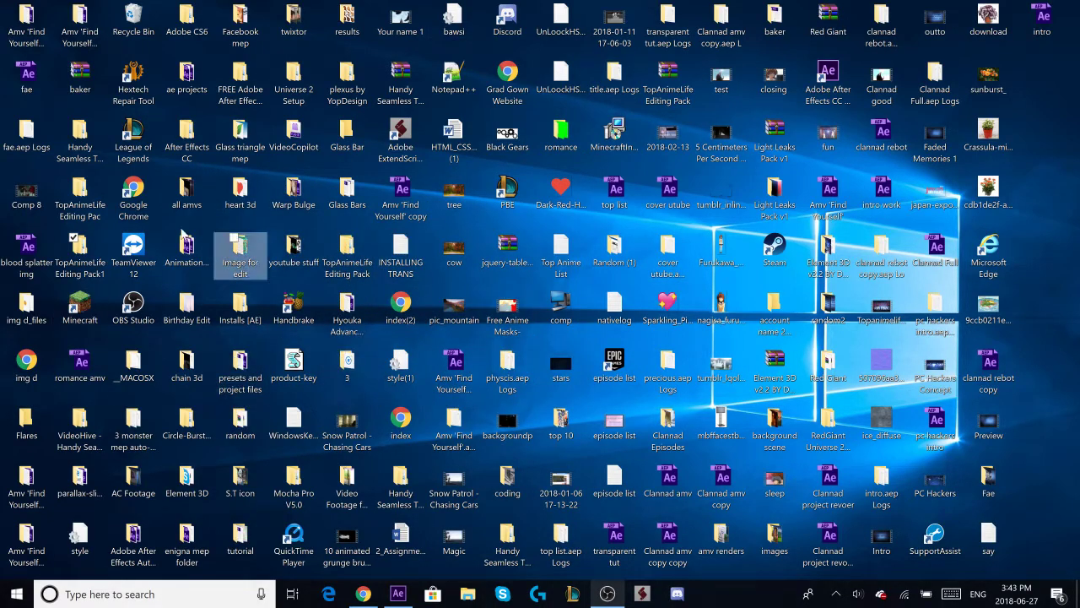
click(400, 596)
right_click(127, 228)
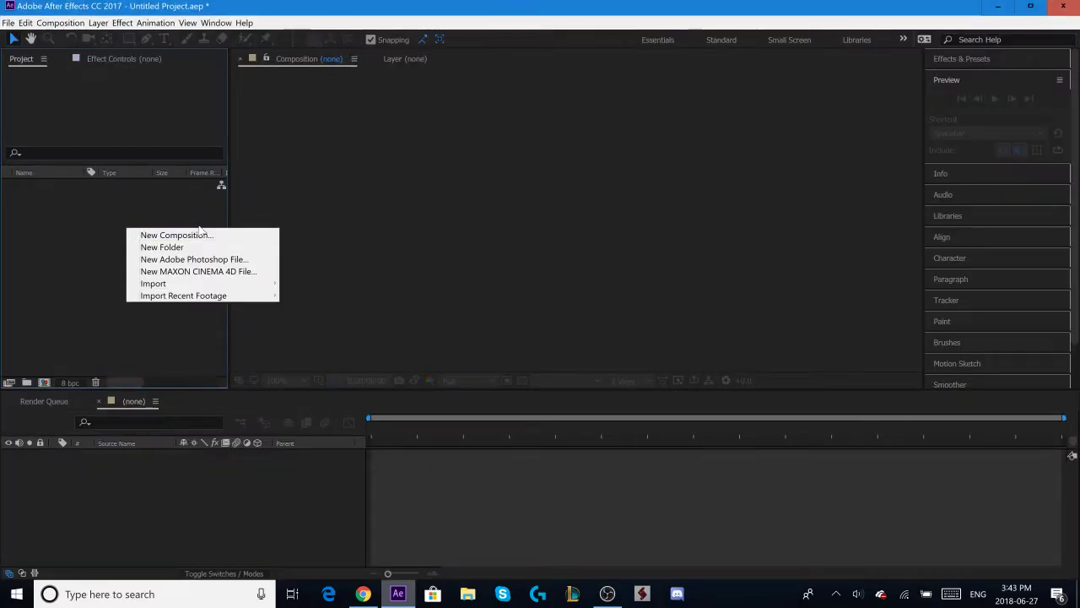
click(176, 235)
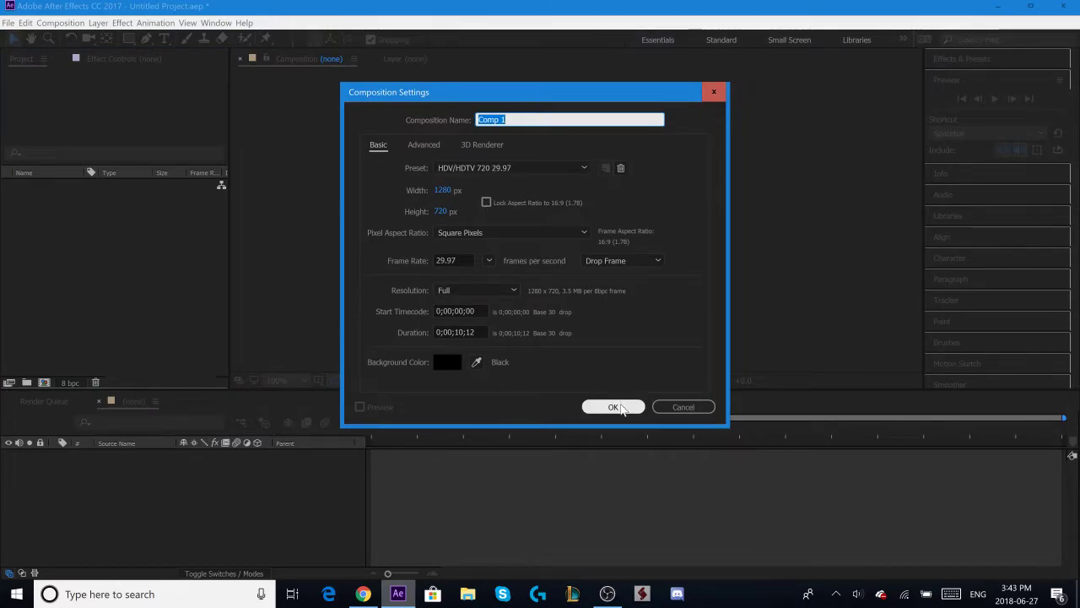
click(613, 406)
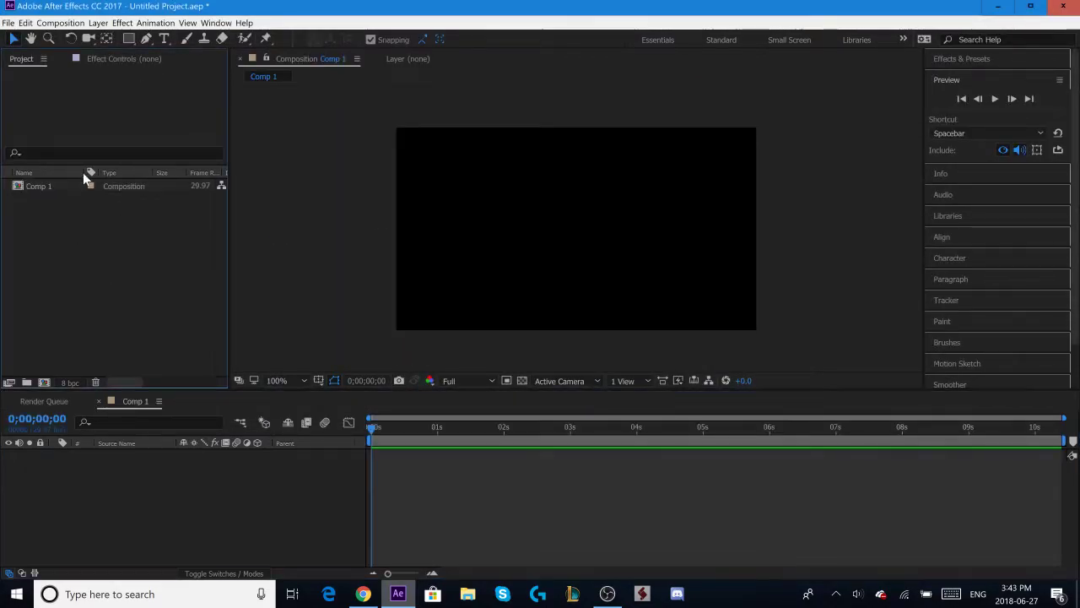
- Import cow.jpg and pic_mountain.jpg from the desktop as layers in Comp 1
click(997, 6)
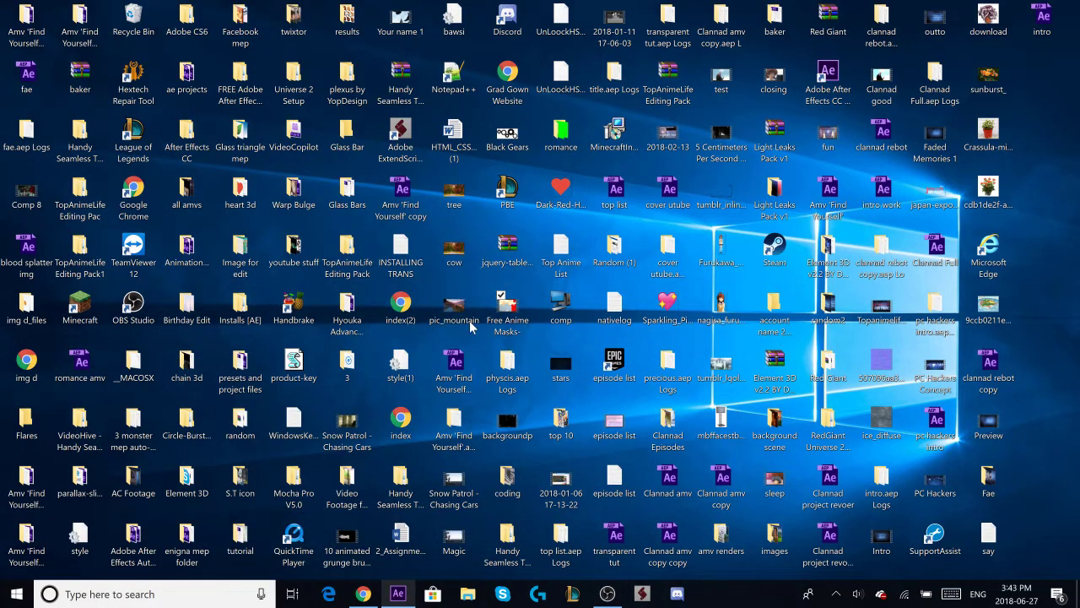
mouse_move(475, 336)
mouse_down()
mouse_move(453, 259)
mouse_move(398, 595)
mouse_move(162, 265)
mouse_up()
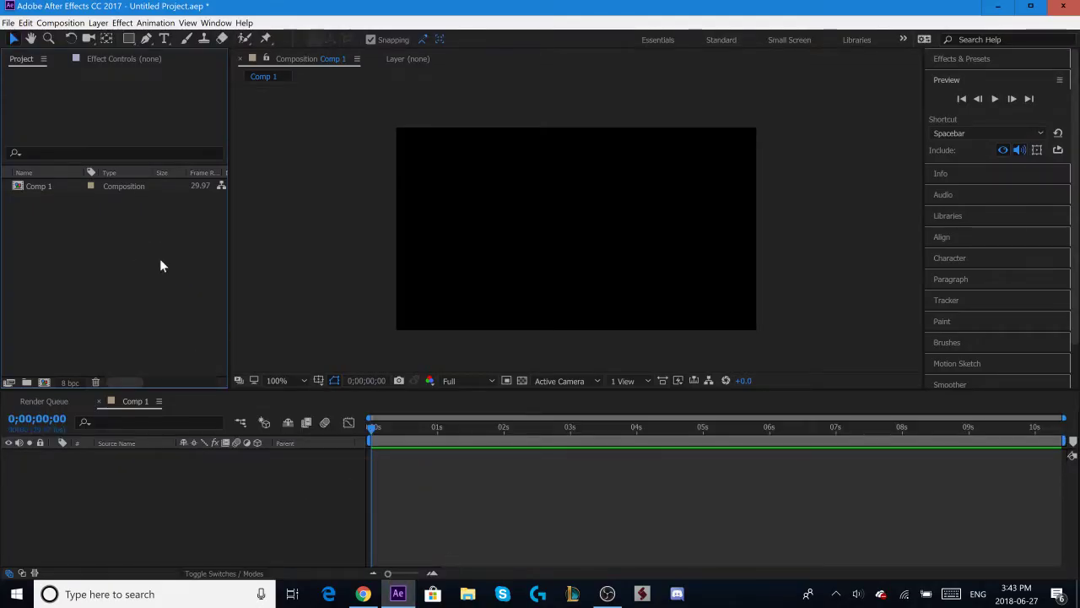
drag(47, 200, 239, 447)
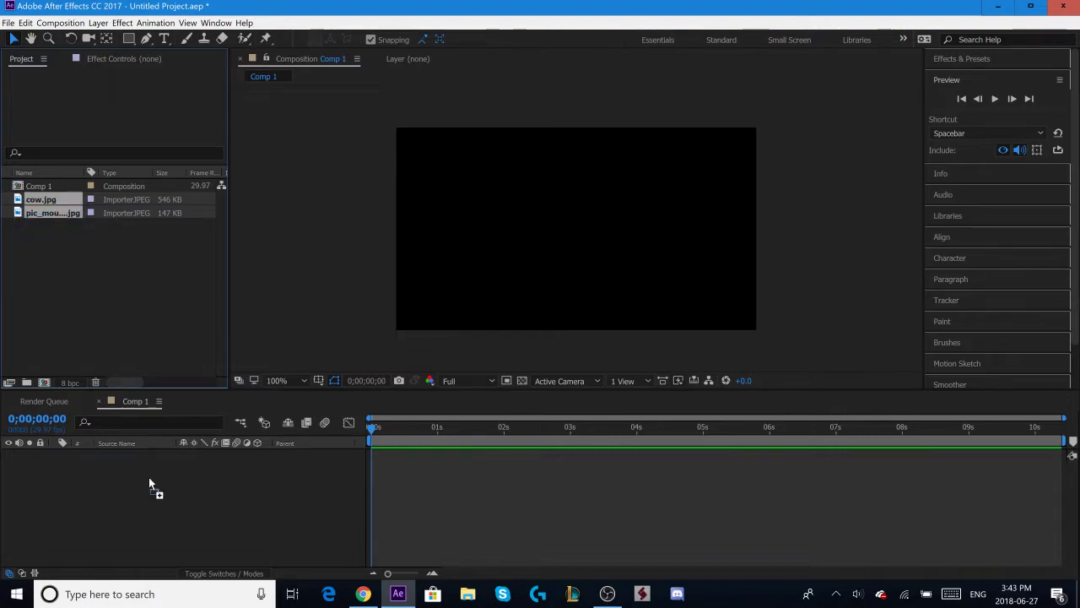
drag(64, 212, 149, 477)
- Fit the top forest photo to the comp and move the playhead to about 4;10
key(comma)
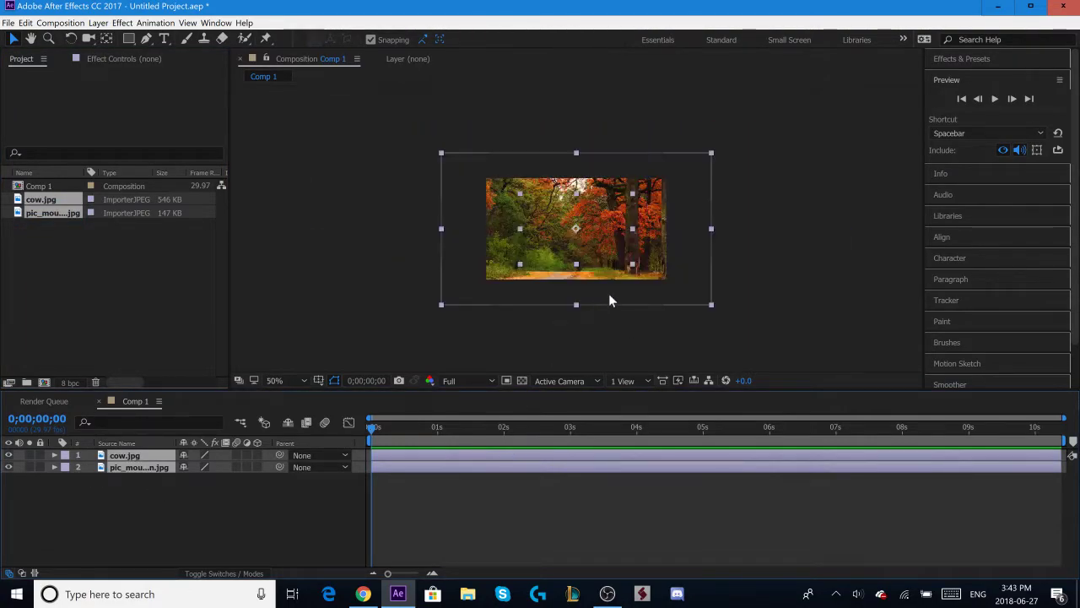
right_click(462, 467)
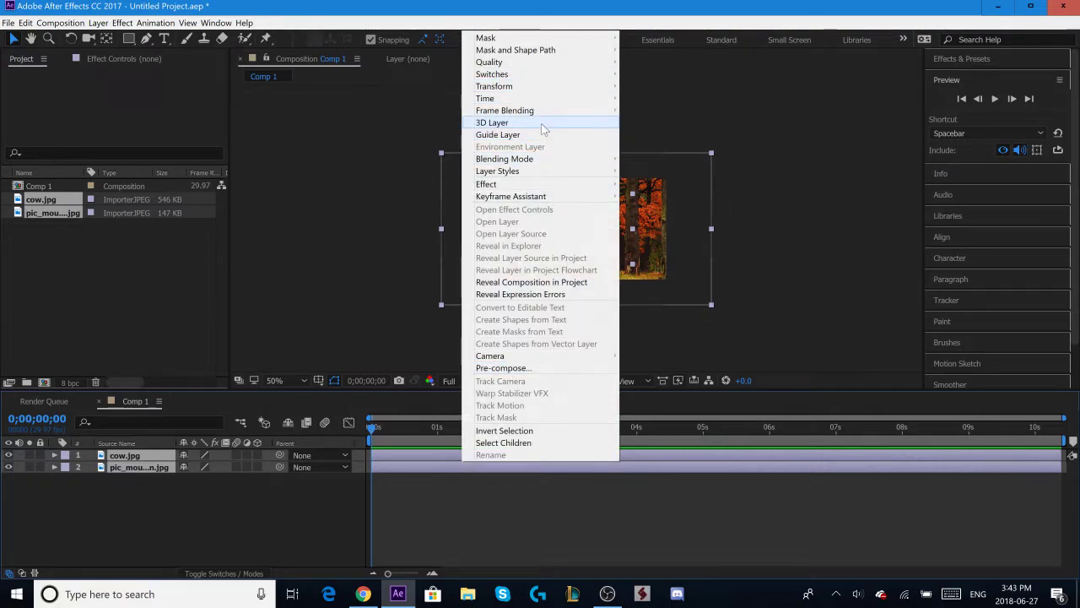
mouse_move(494, 86)
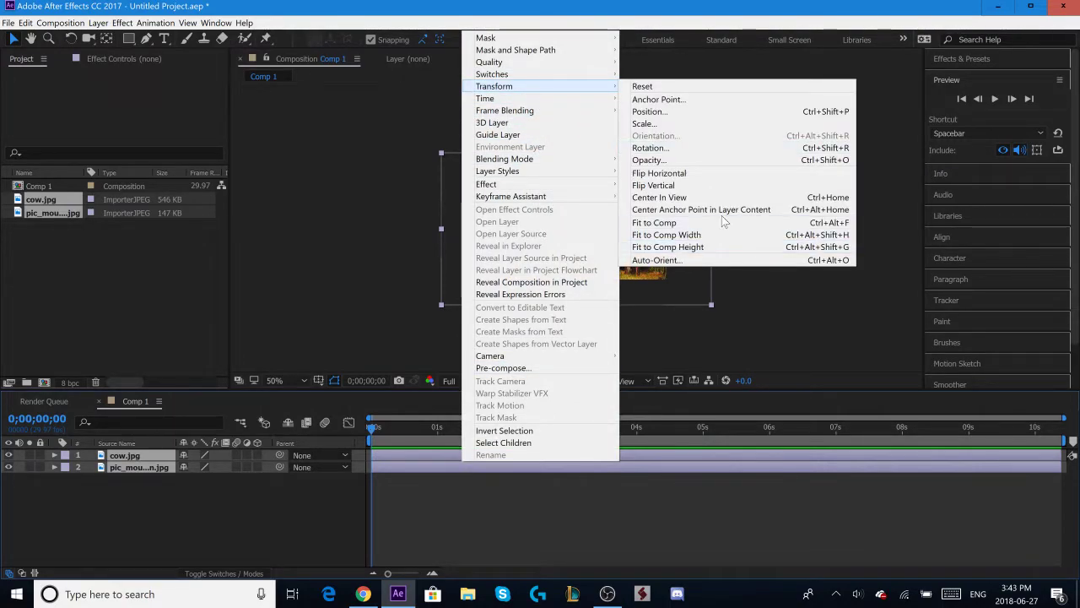
click(789, 222)
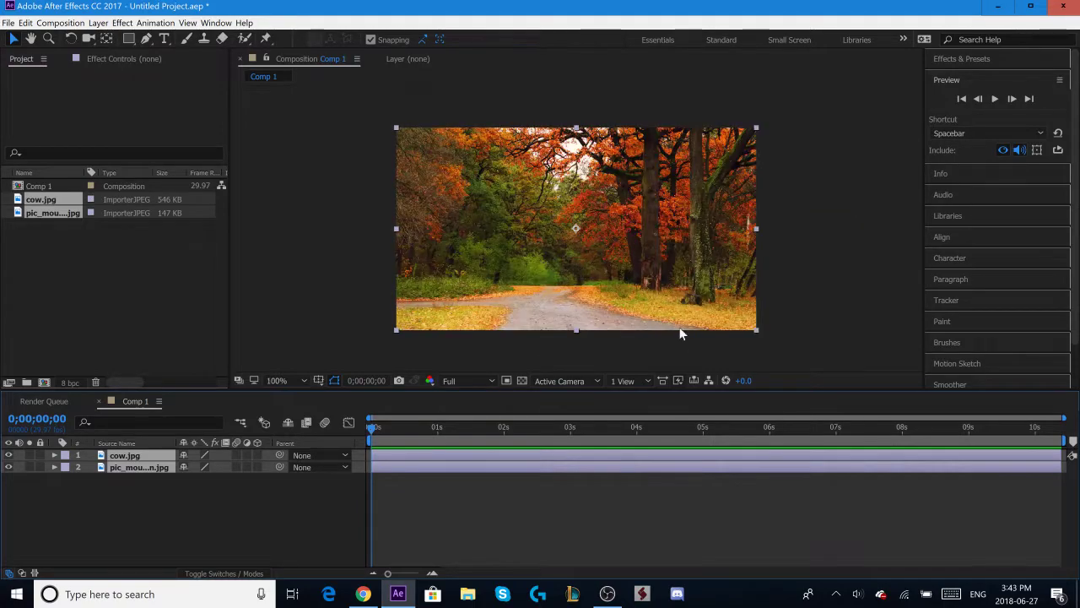
click(528, 507)
drag(454, 429, 658, 431)
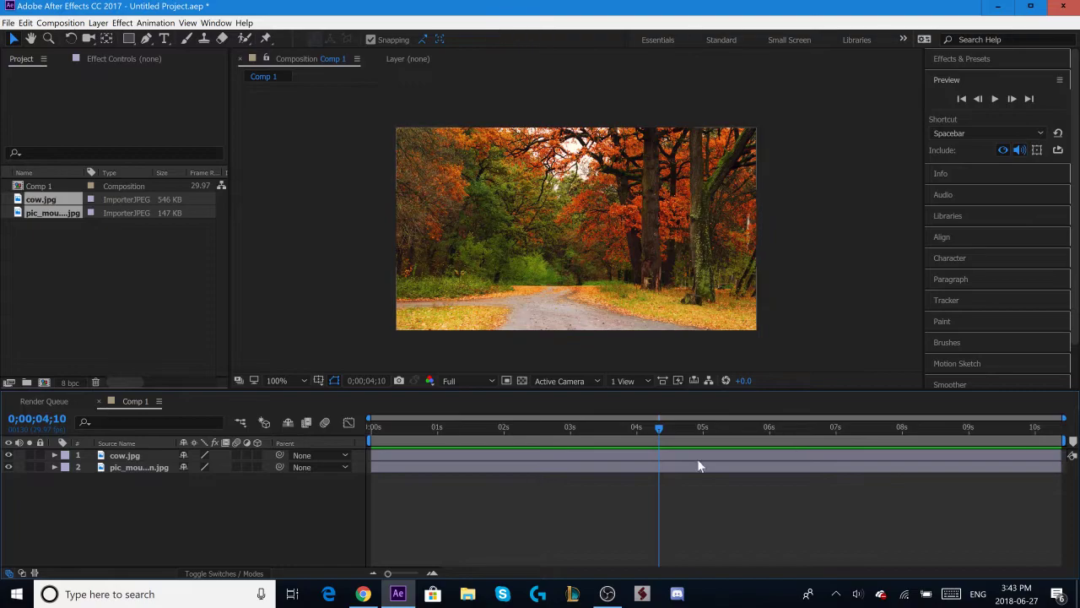
- Trim pic_mountain.jpg to start and cow.jpg to end at the playhead, then scrub the cut
click(656, 455)
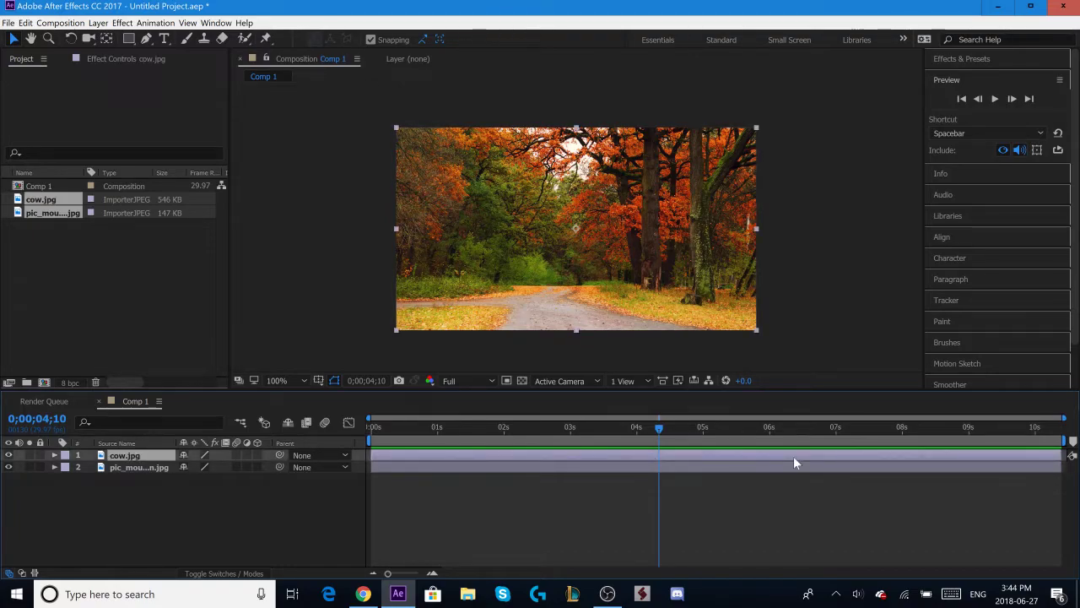
click(677, 469)
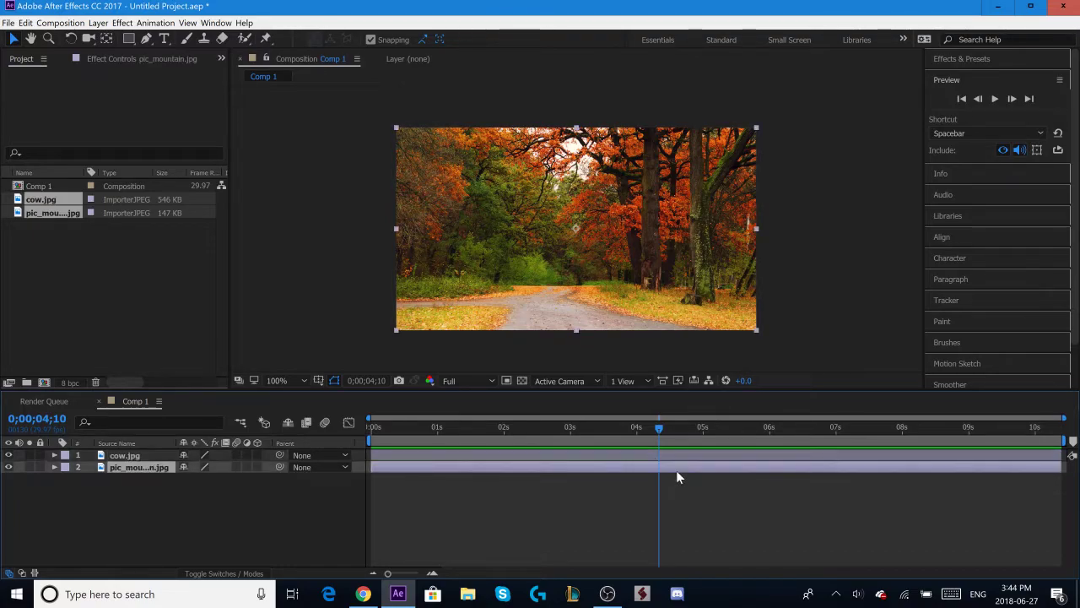
key(alt+bracketleft)
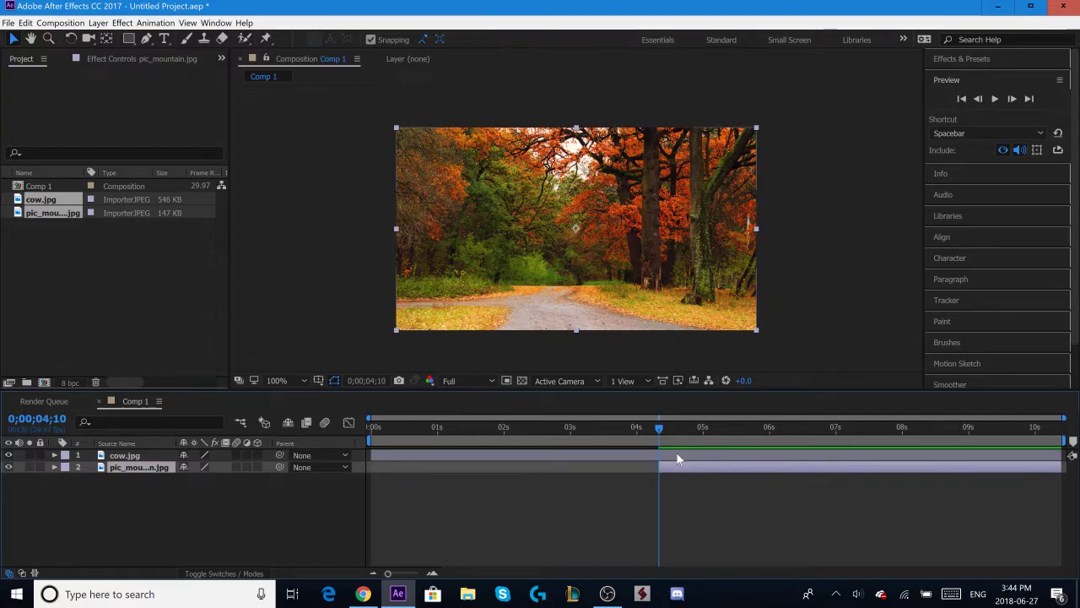
click(676, 452)
key(alt+bracketright)
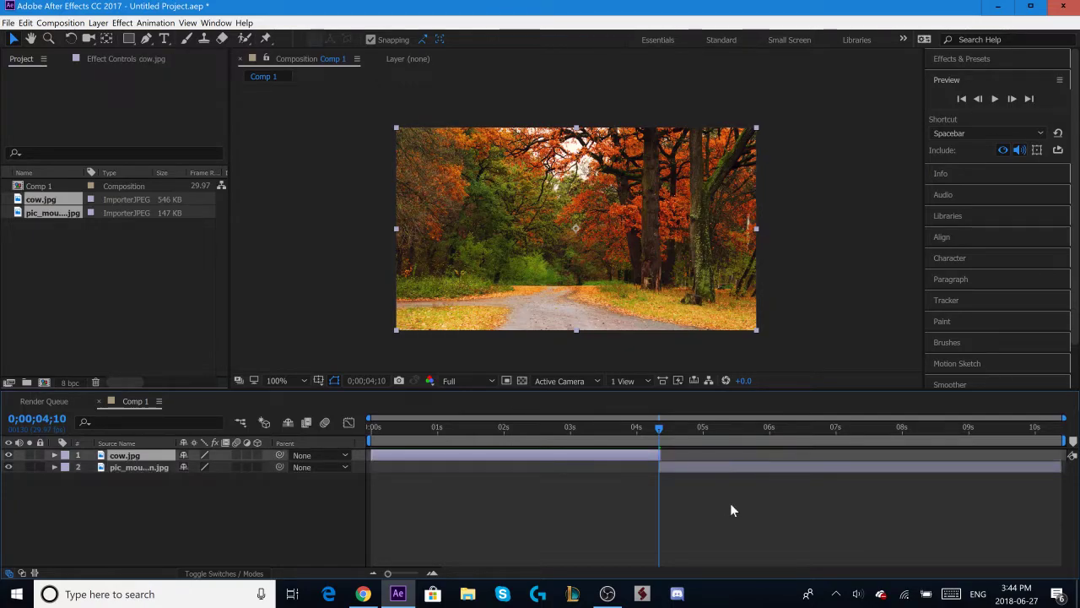
click(736, 504)
mouse_move(653, 431)
mouse_down()
mouse_move(576, 435)
mouse_move(633, 430)
mouse_up()
mouse_move(758, 448)
mouse_down()
mouse_move(771, 445)
mouse_move(575, 469)
mouse_move(723, 462)
mouse_move(614, 464)
mouse_move(592, 477)
mouse_move(677, 483)
mouse_up()
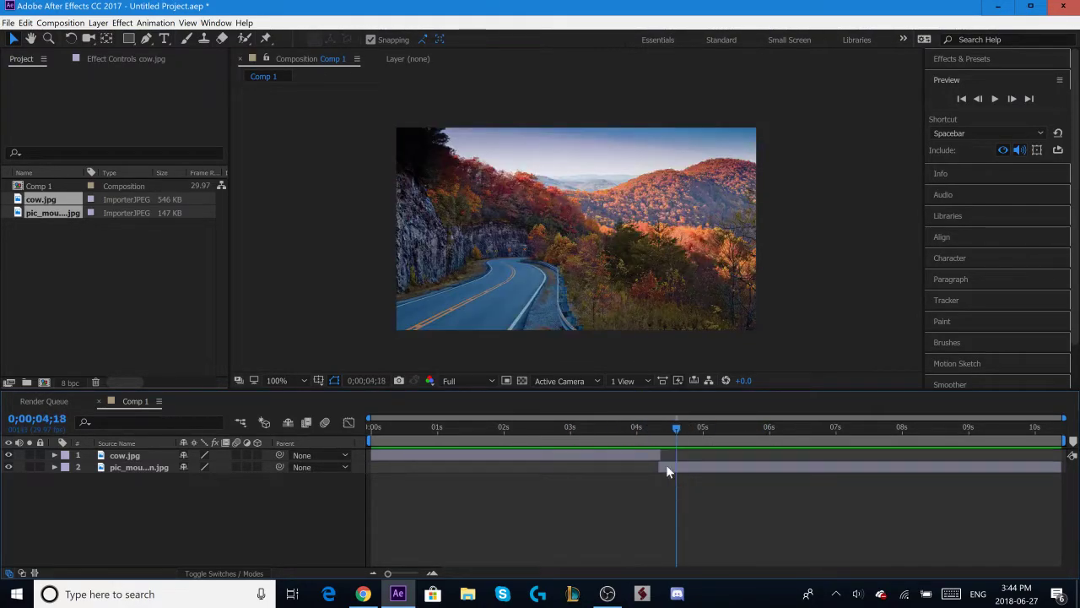
- Bring Free Petal Transition from TopAnimeLife Editing Pack's Green Screens folder into the project
click(998, 6)
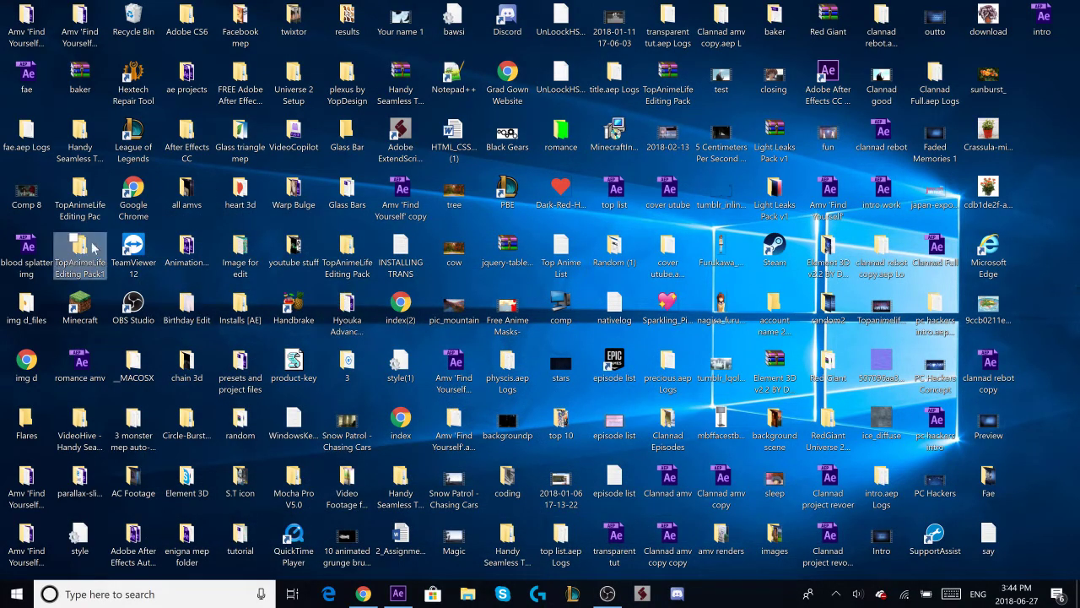
double_click(85, 269)
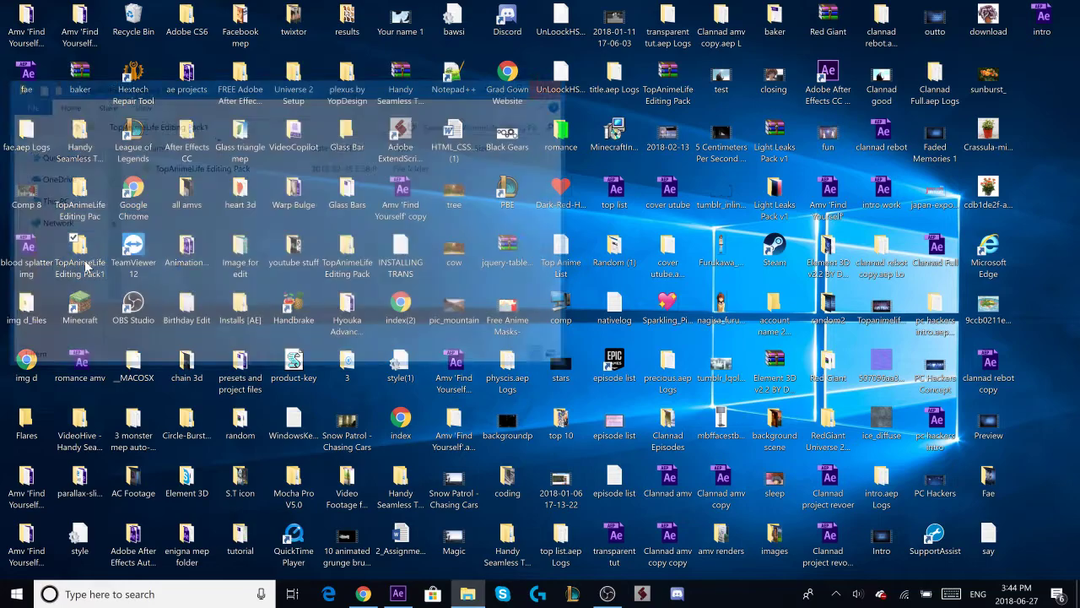
double_click(208, 168)
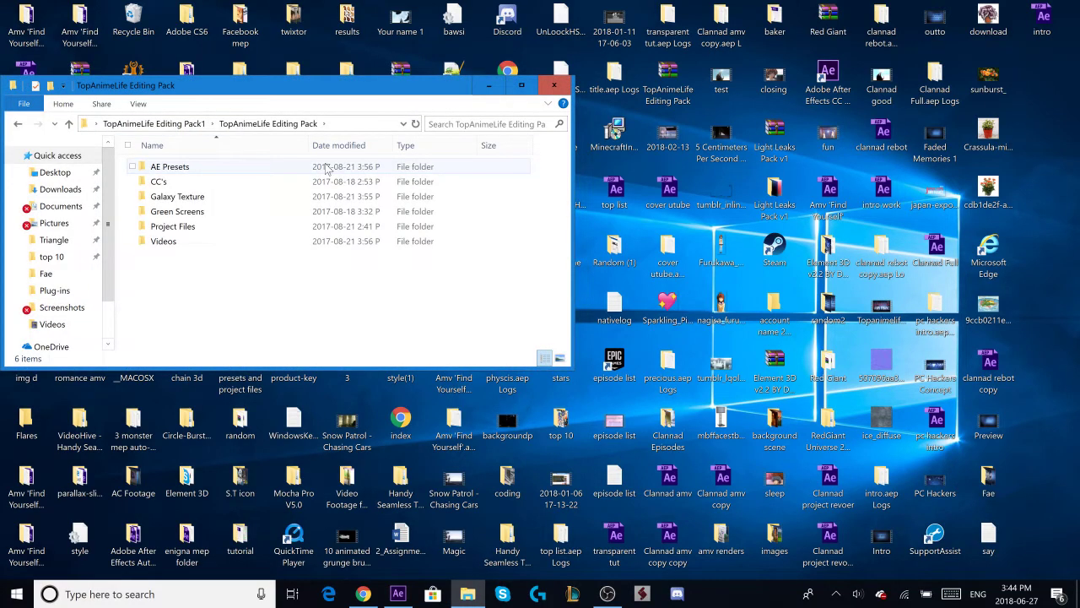
double_click(201, 212)
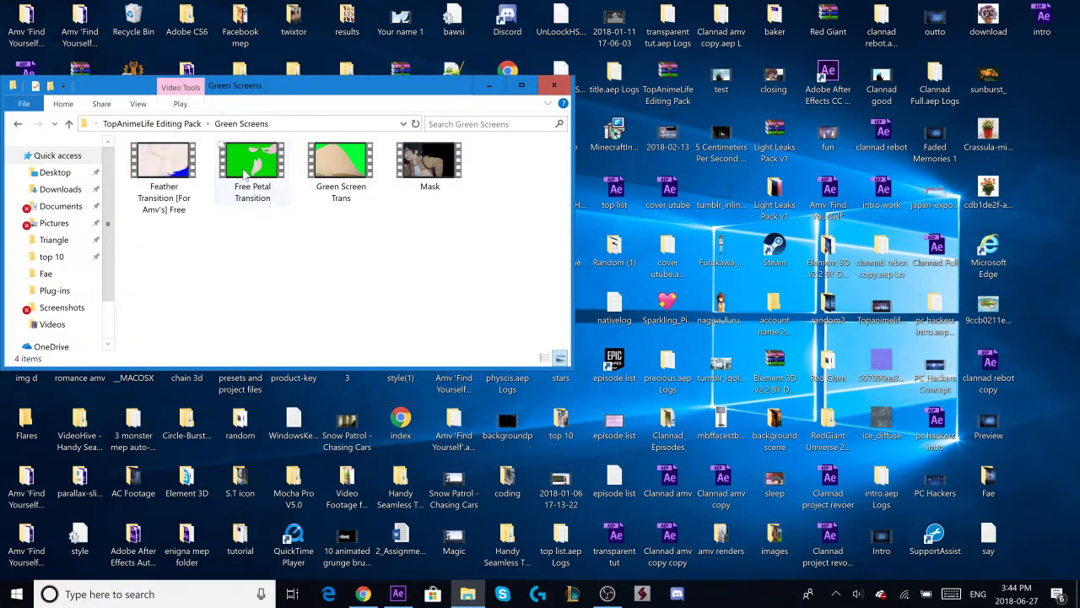
mouse_move(253, 182)
mouse_down()
mouse_move(277, 297)
mouse_move(296, 218)
mouse_move(641, 480)
mouse_move(658, 463)
mouse_up()
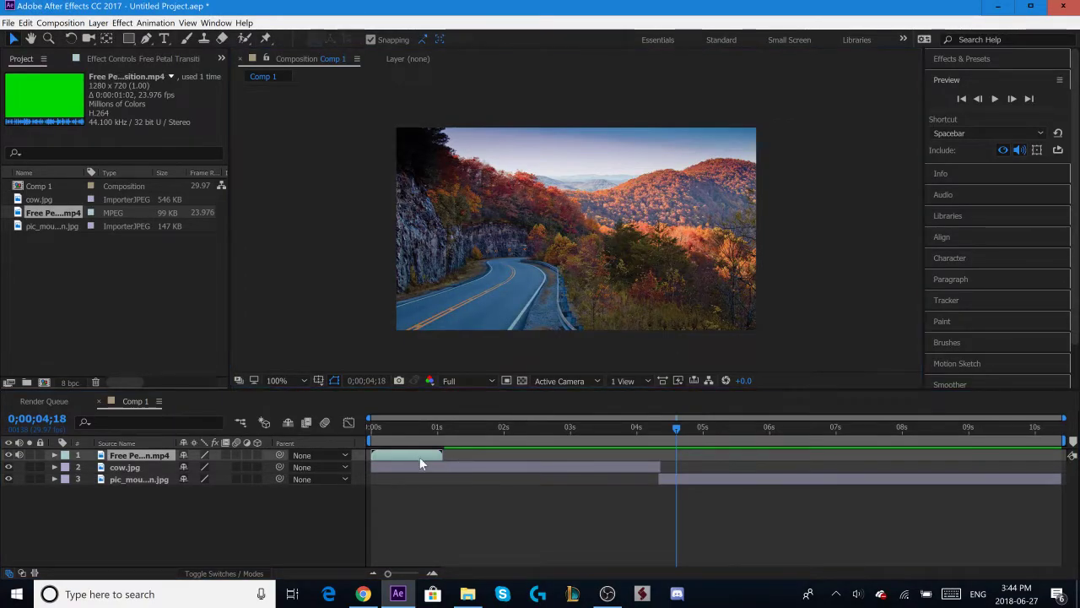
- Place the petal clip as the top layer around the four-second cut and scrub its frames
drag(419, 457, 678, 477)
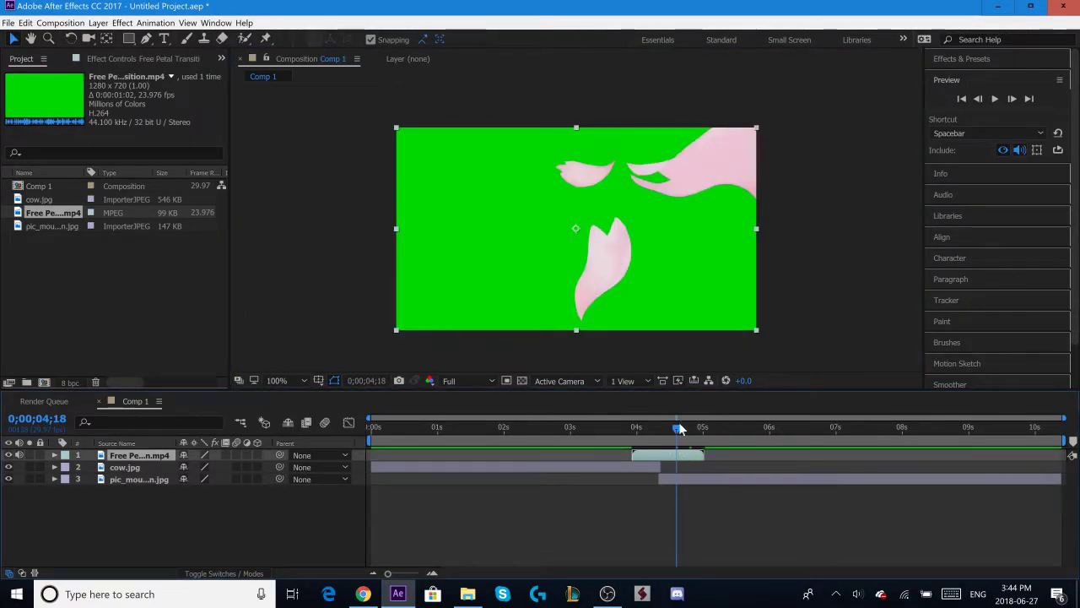
drag(679, 429, 645, 429)
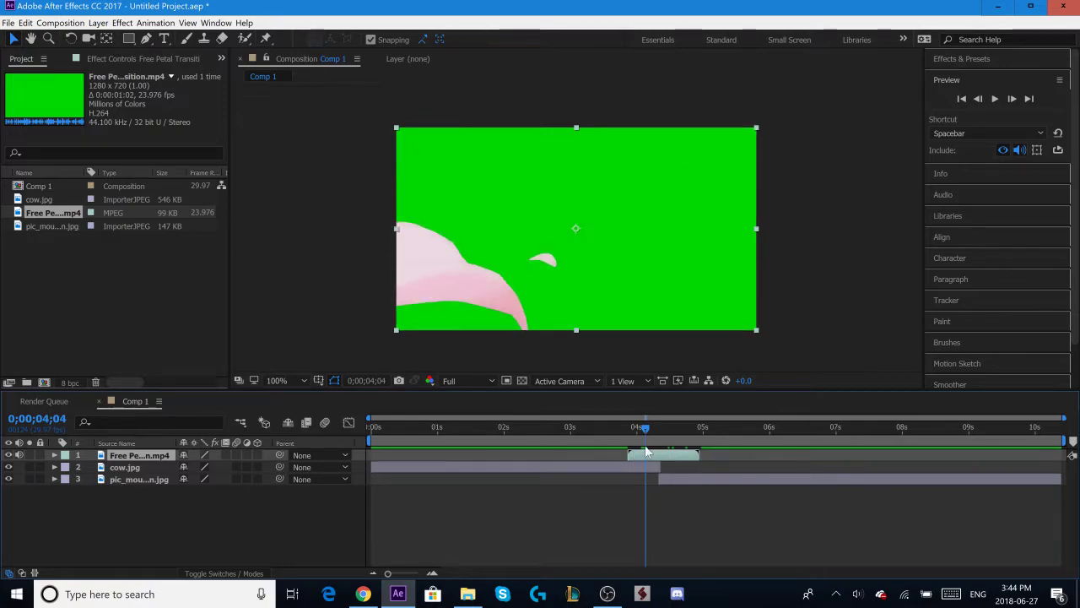
drag(637, 435, 653, 439)
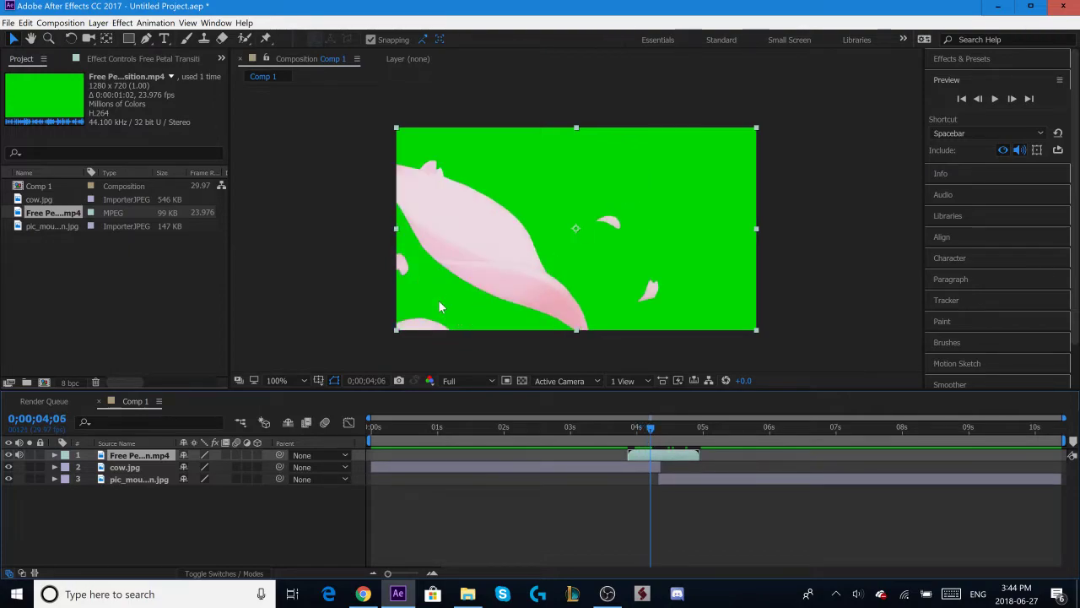
drag(653, 431, 633, 434)
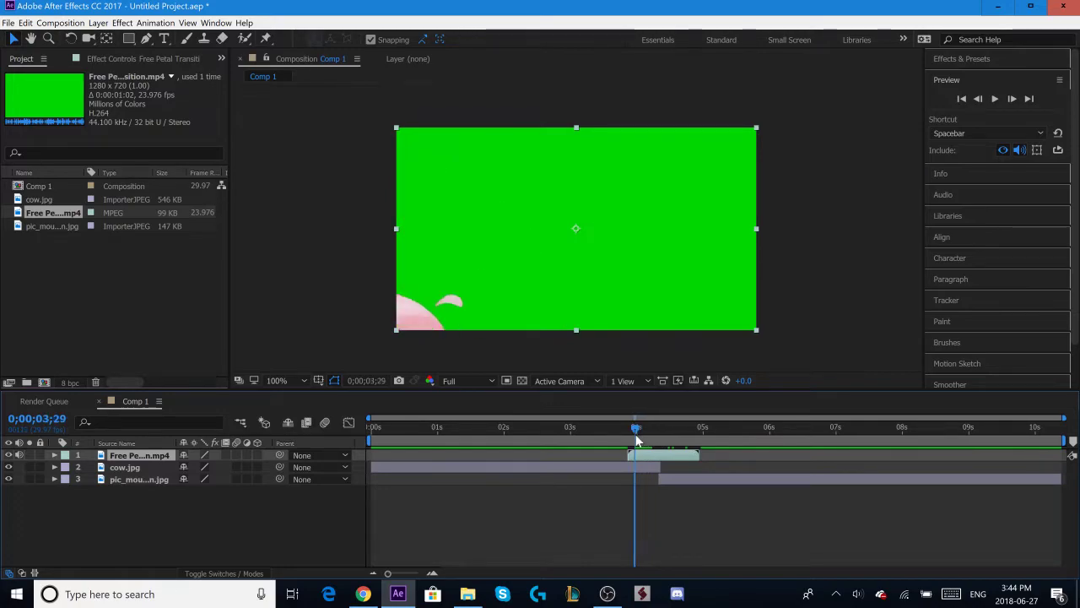
- Drag pic_mountain.jpg's in-point left to about 3;26, under the petals
click(501, 470)
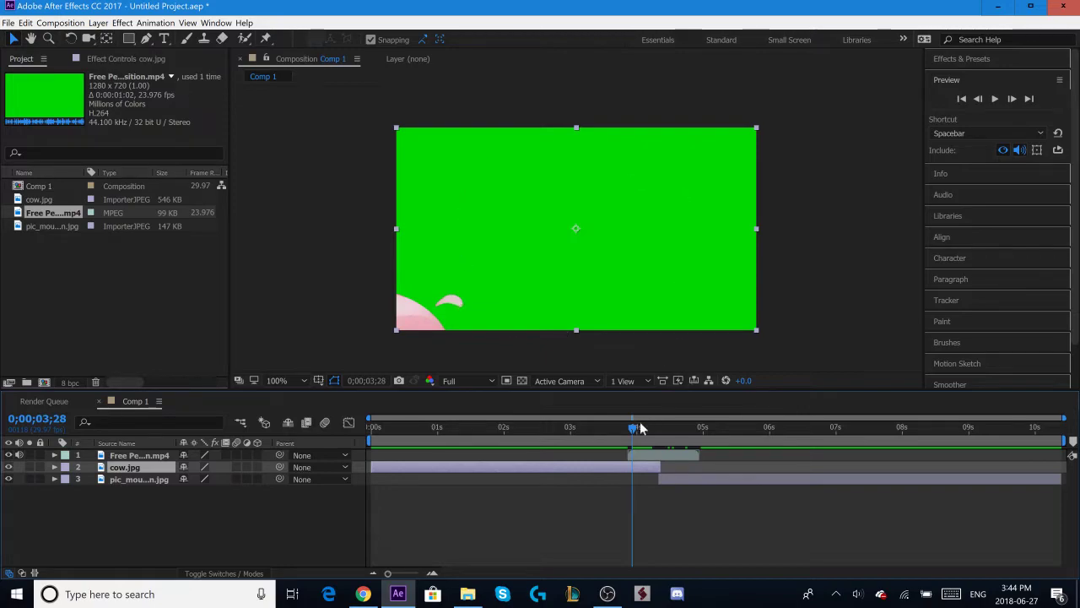
drag(635, 428, 641, 431)
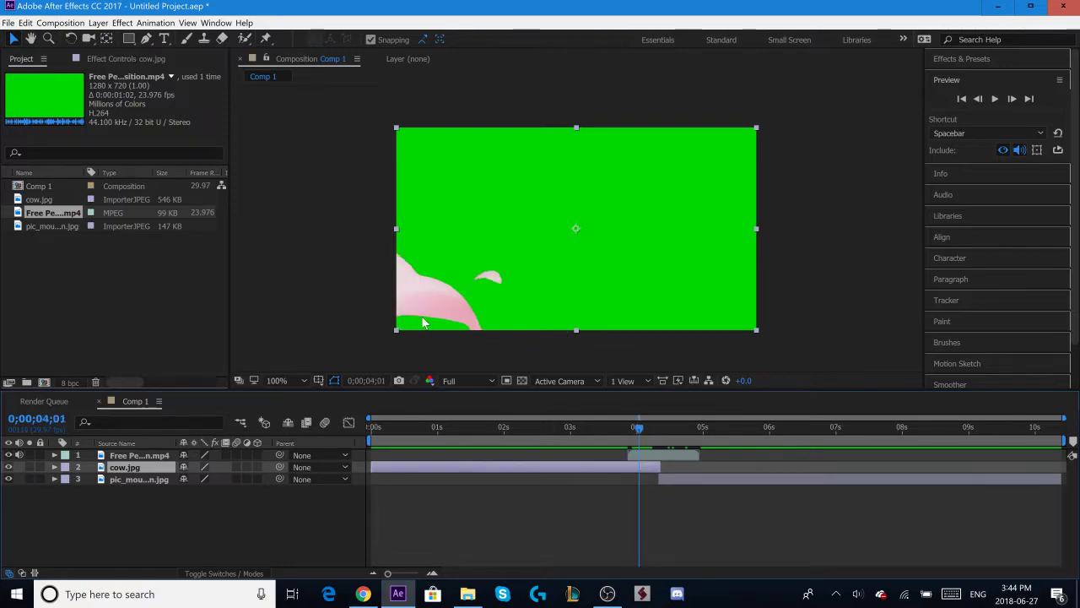
click(735, 484)
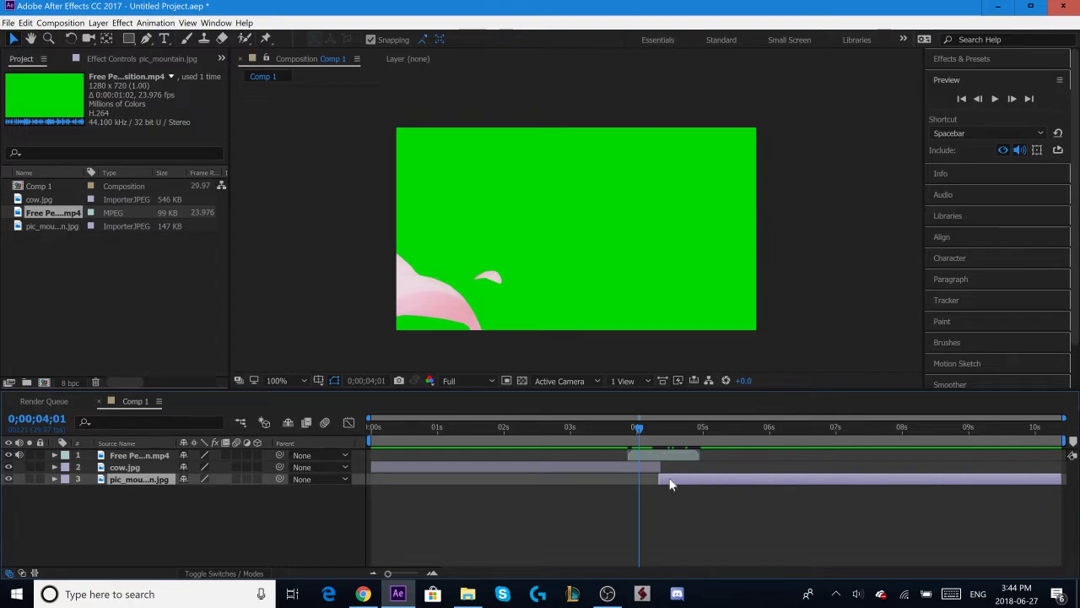
drag(656, 481, 624, 482)
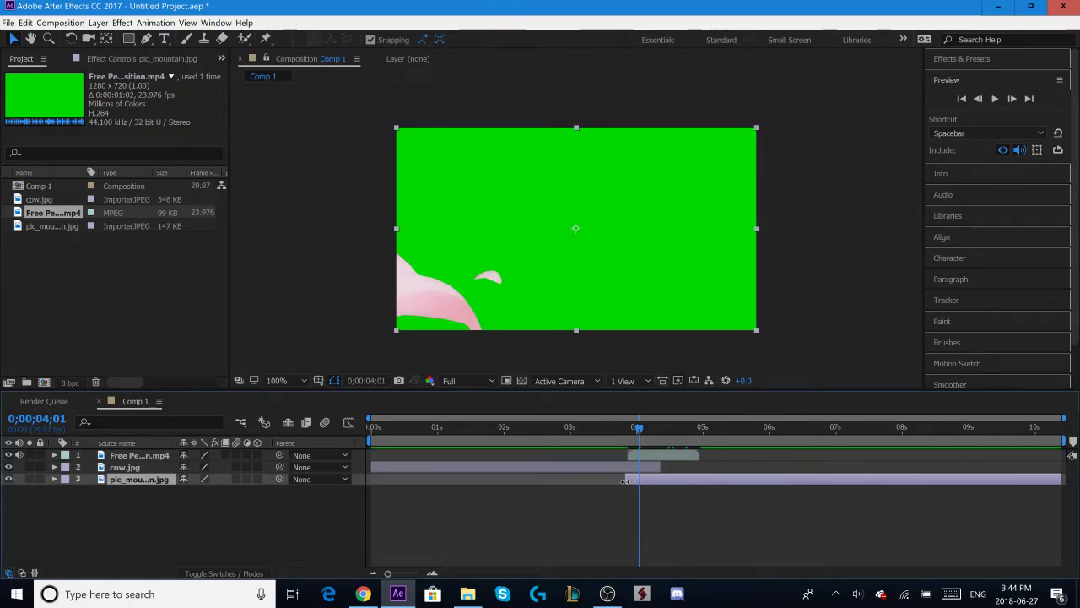
- Preview the petal transition, then select cow.jpg with the playhead back at 4;00
click(627, 431)
mouse_move(627, 430)
mouse_down()
mouse_move(662, 437)
mouse_move(628, 432)
mouse_up()
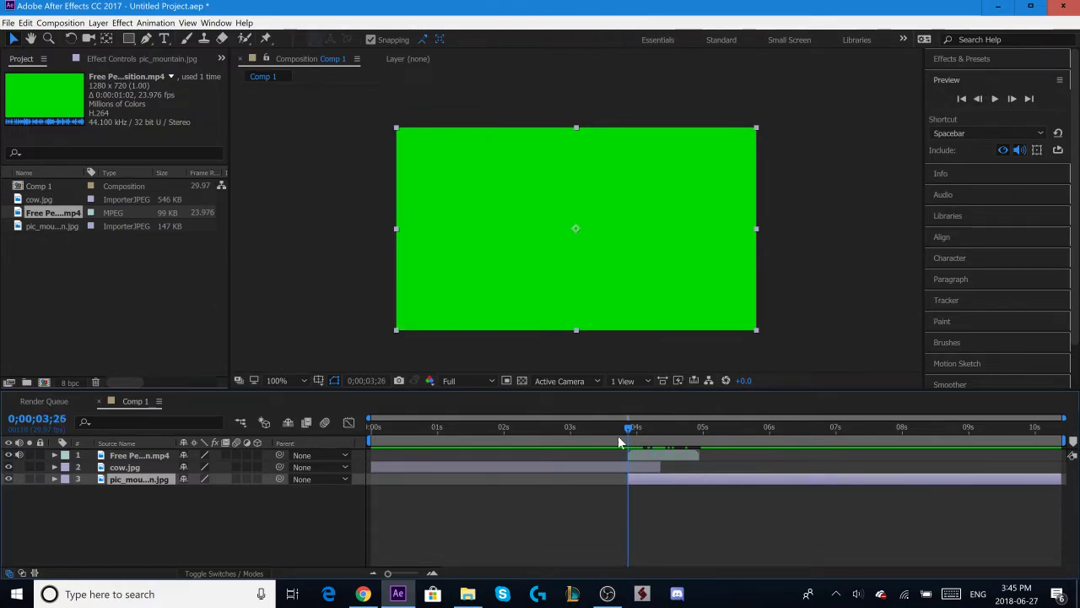
drag(630, 430, 662, 430)
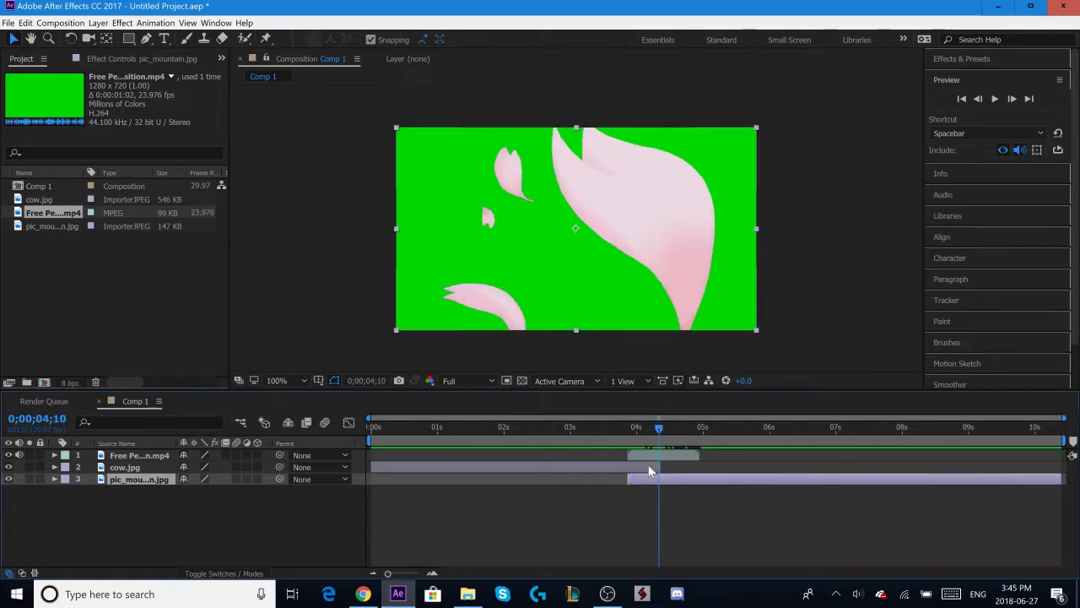
click(647, 467)
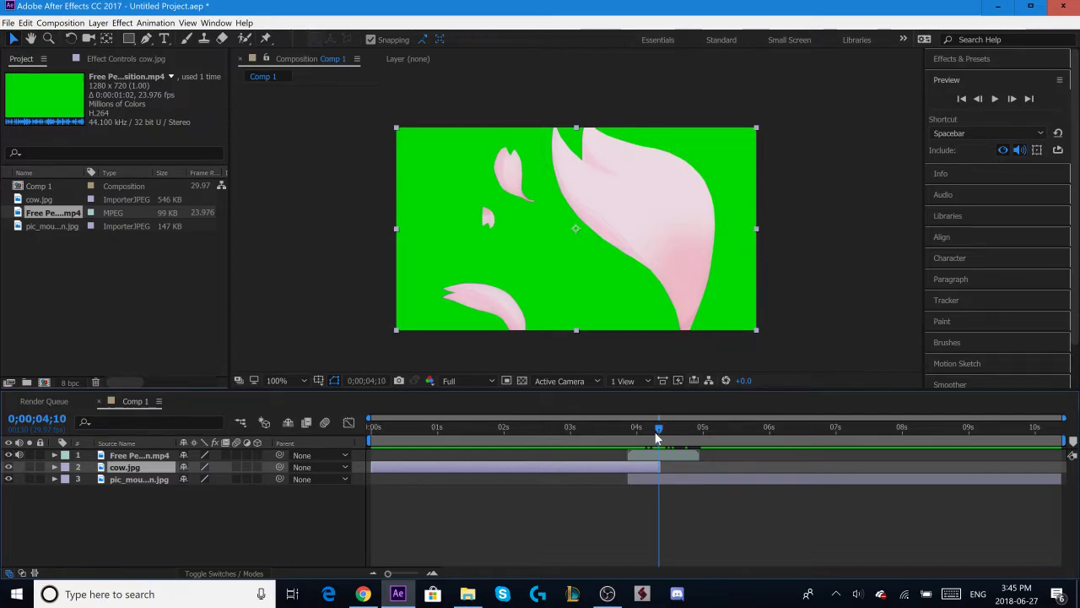
key(shift+Page_Up)
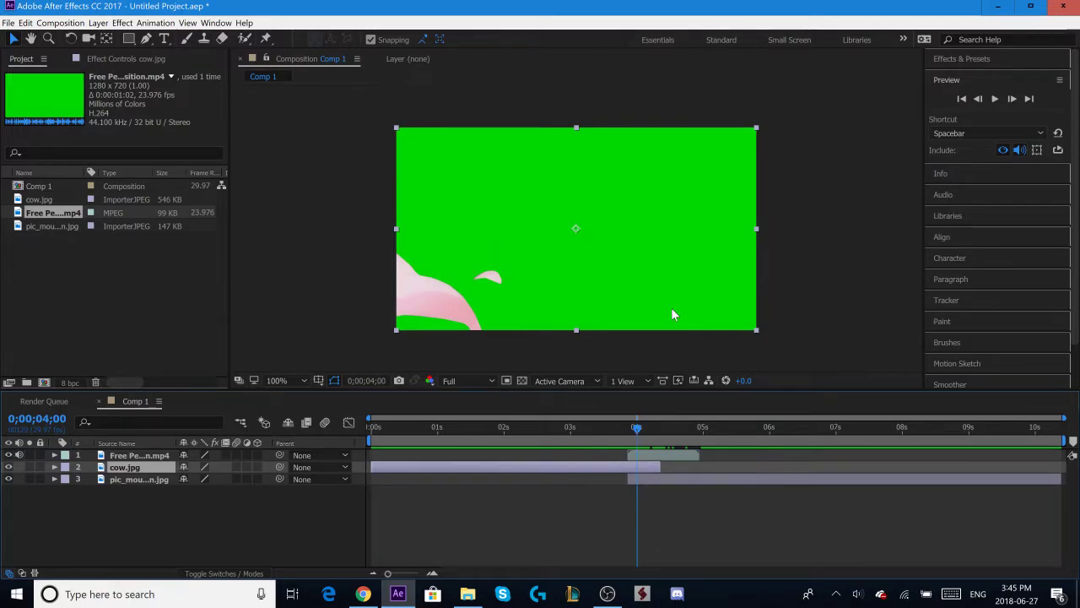
- Give cow.jpg a blue label and scrub through the petals to about 4;12
click(65, 479)
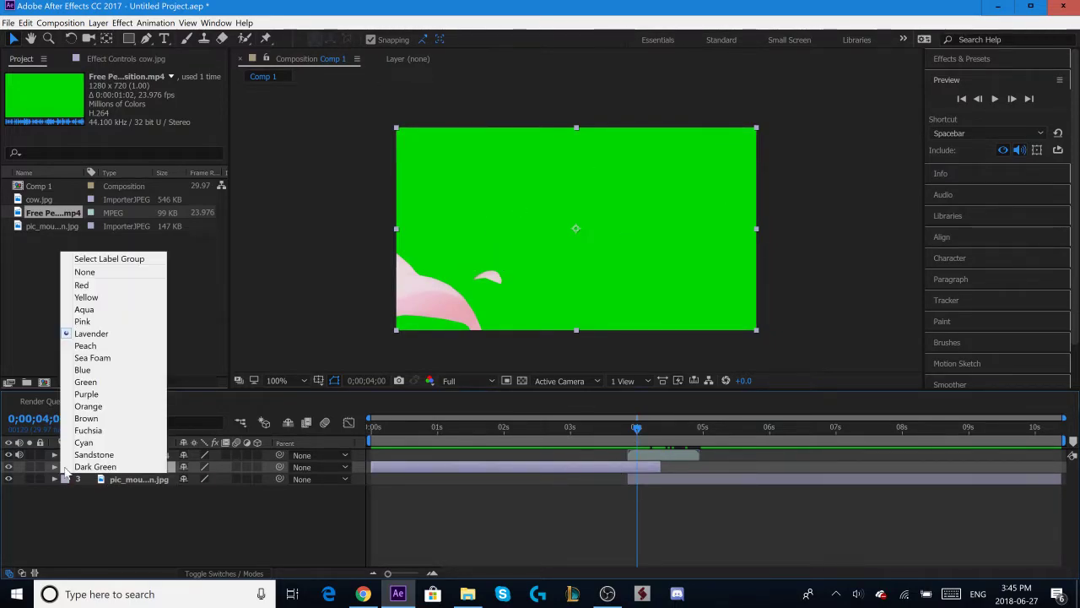
click(93, 370)
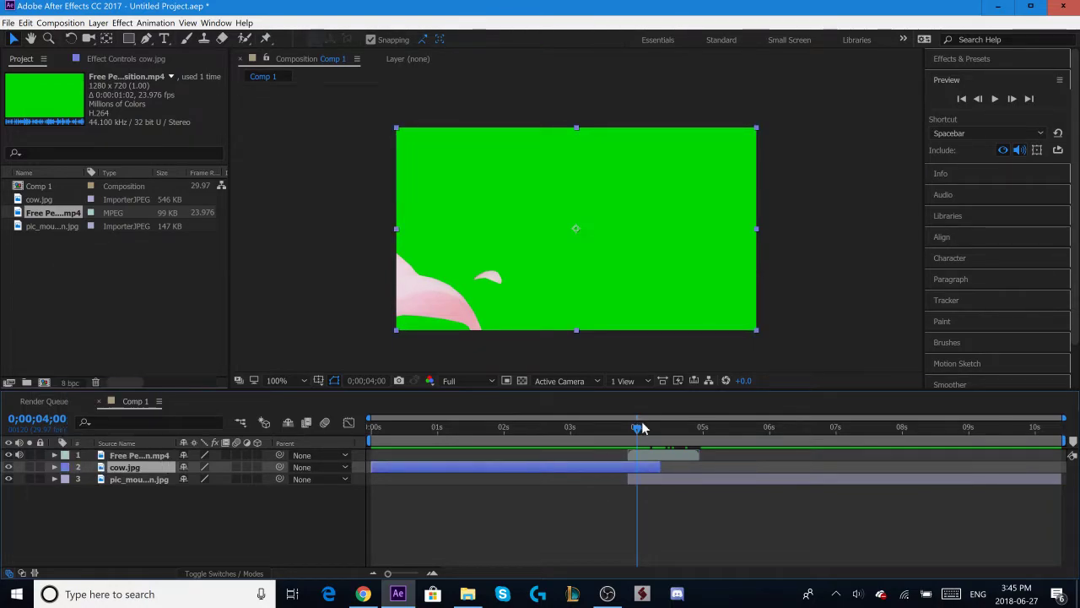
drag(640, 423, 641, 429)
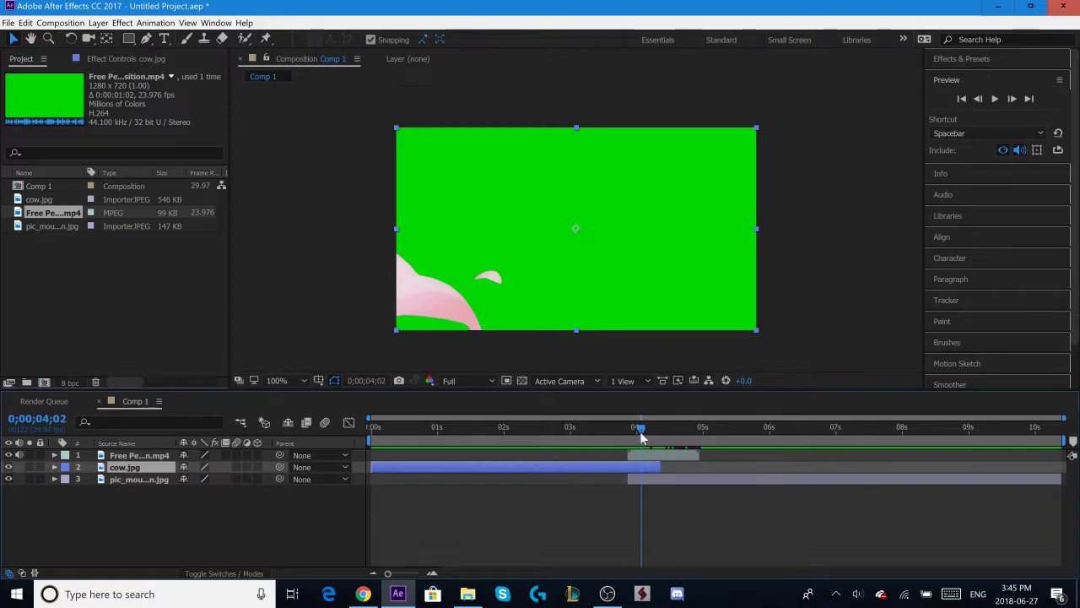
drag(640, 433, 663, 428)
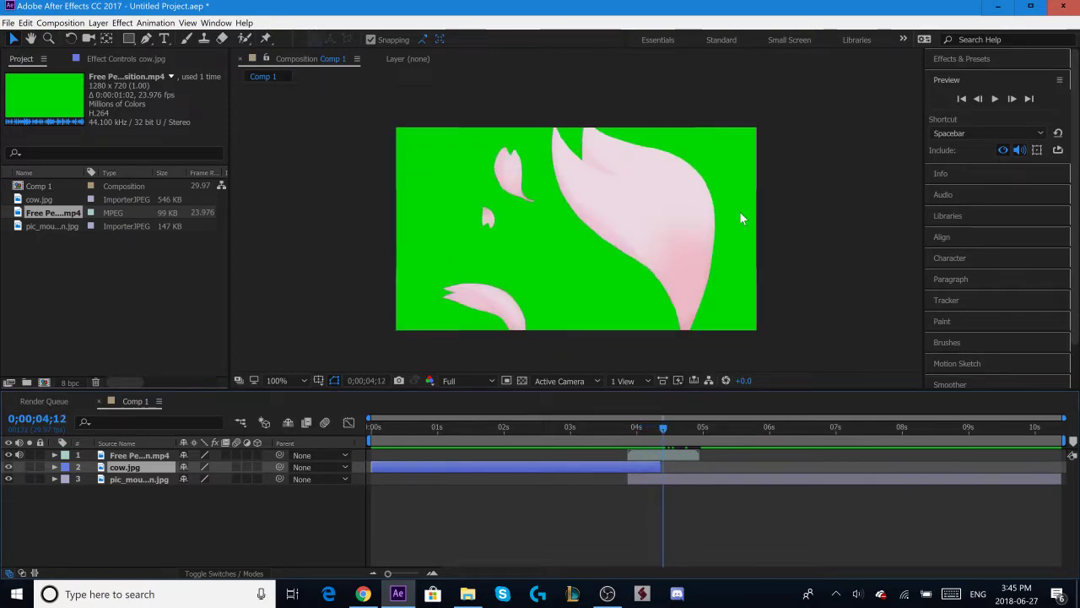
drag(665, 425, 669, 428)
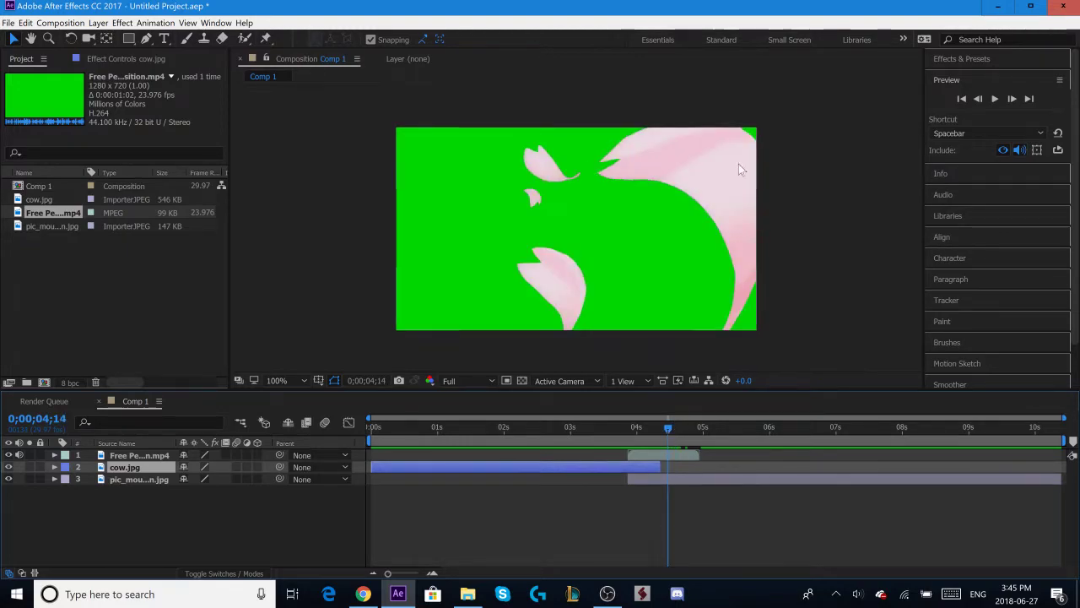
- Extend cow.jpg's out point to 4;15 and review the overlap
click(1009, 104)
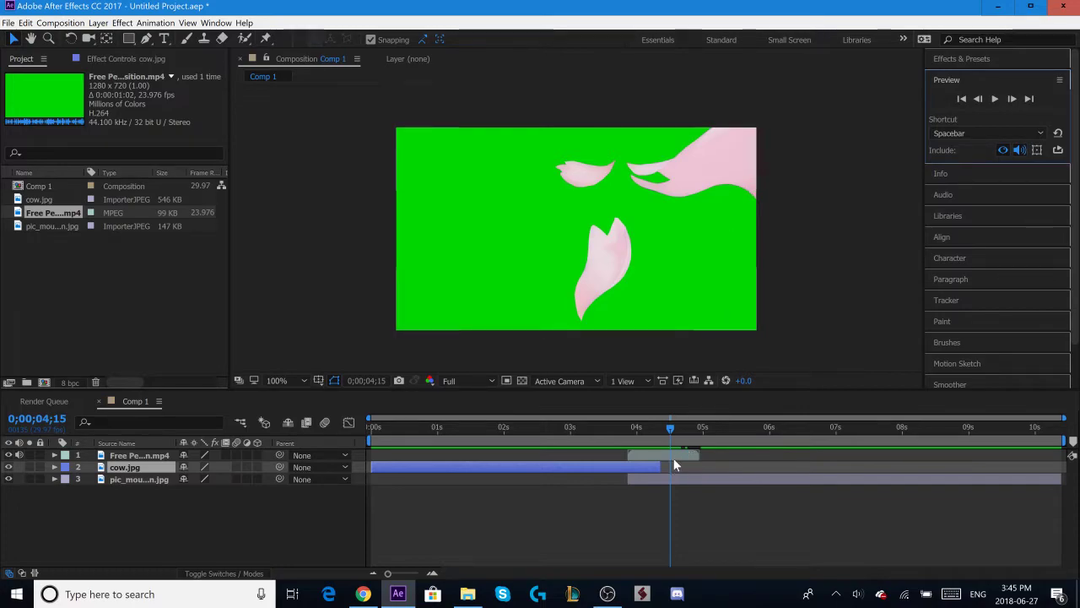
drag(660, 467, 670, 467)
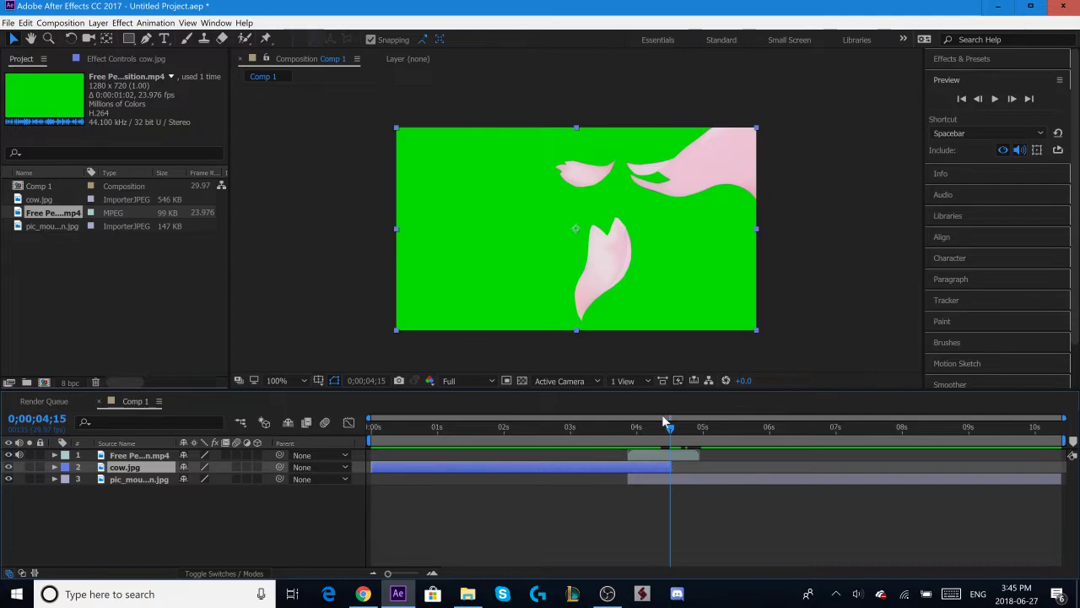
mouse_move(673, 435)
mouse_down()
mouse_move(629, 443)
mouse_move(664, 449)
mouse_move(651, 460)
mouse_up()
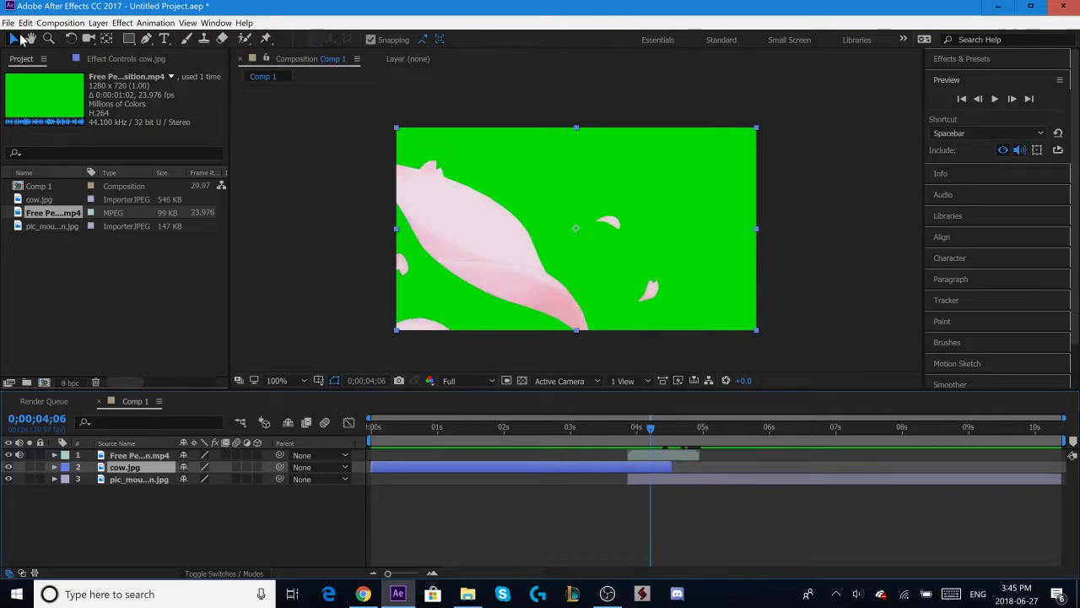
- Scrub between 3;25 and 4;05 and select the petal clip layer
click(812, 212)
click(643, 436)
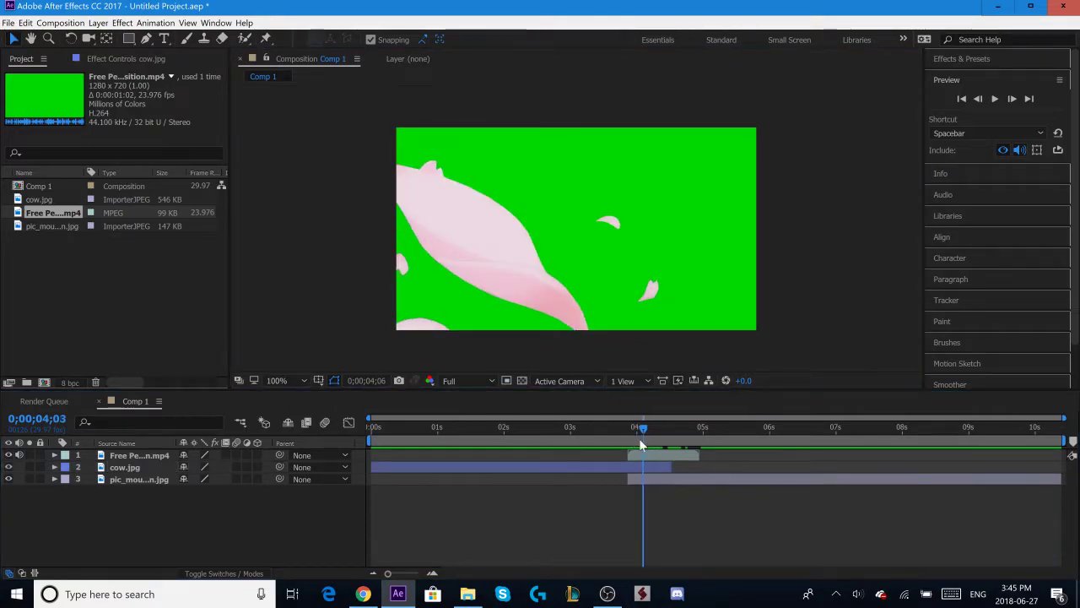
drag(639, 438, 634, 438)
click(627, 432)
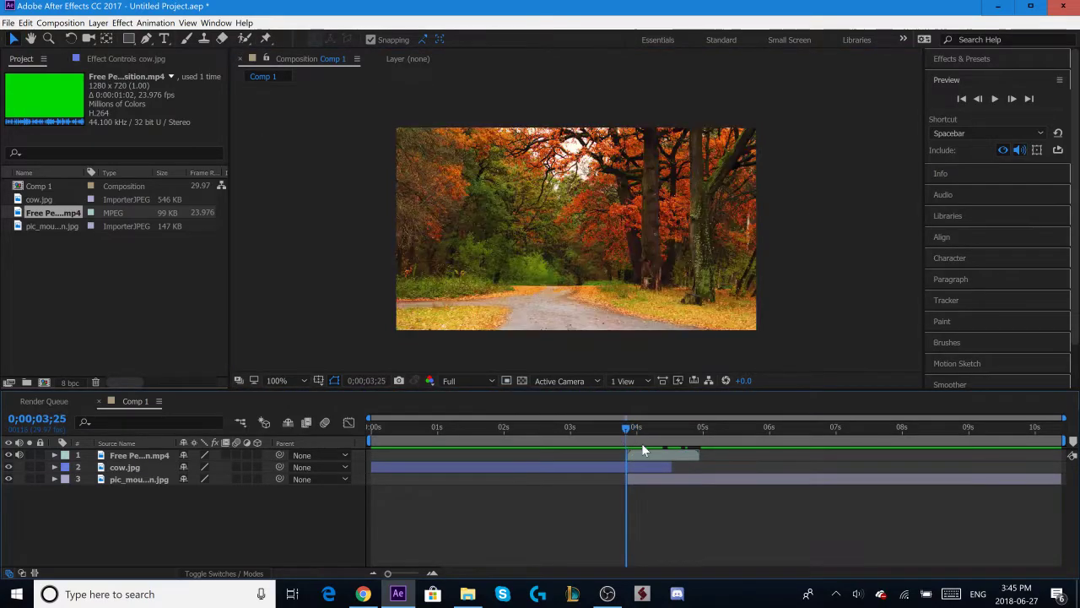
click(648, 434)
click(651, 456)
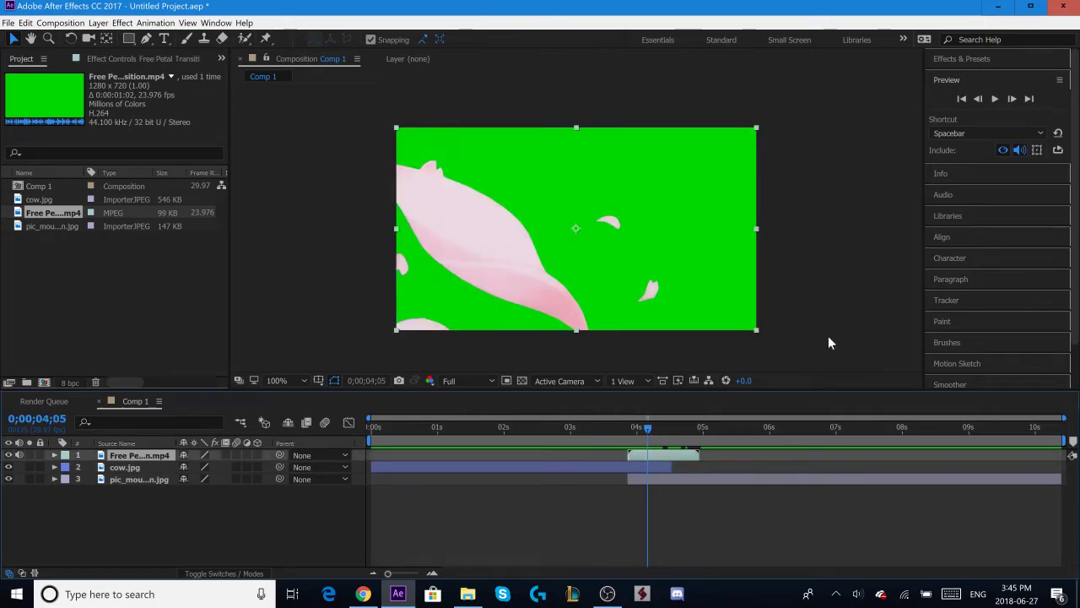
- Apply Keylight (1.2) to the petal clip and sample the green as Screen Colour
click(973, 64)
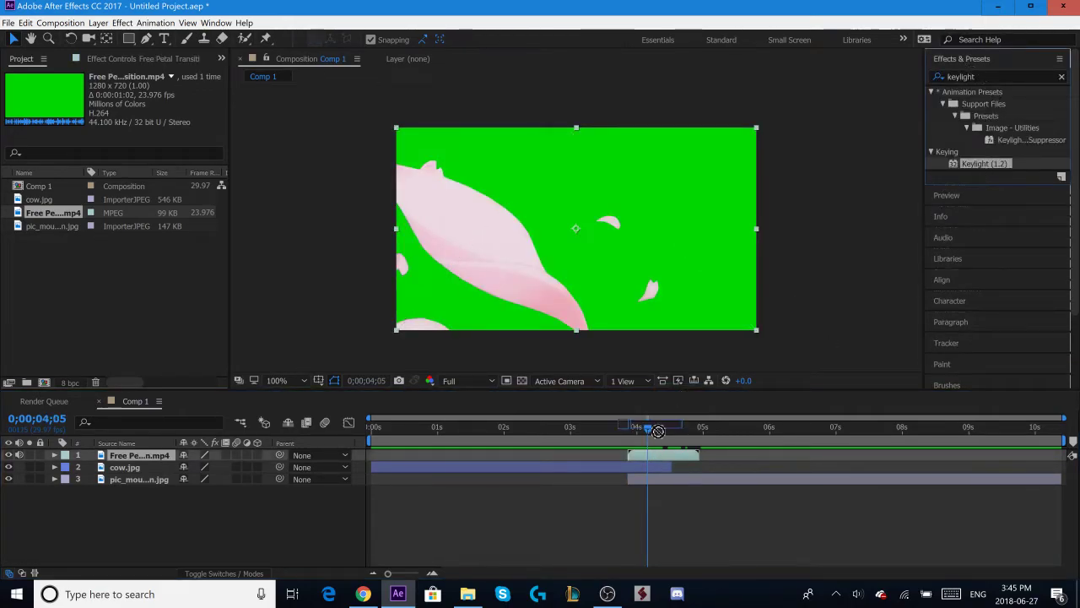
drag(989, 174, 659, 461)
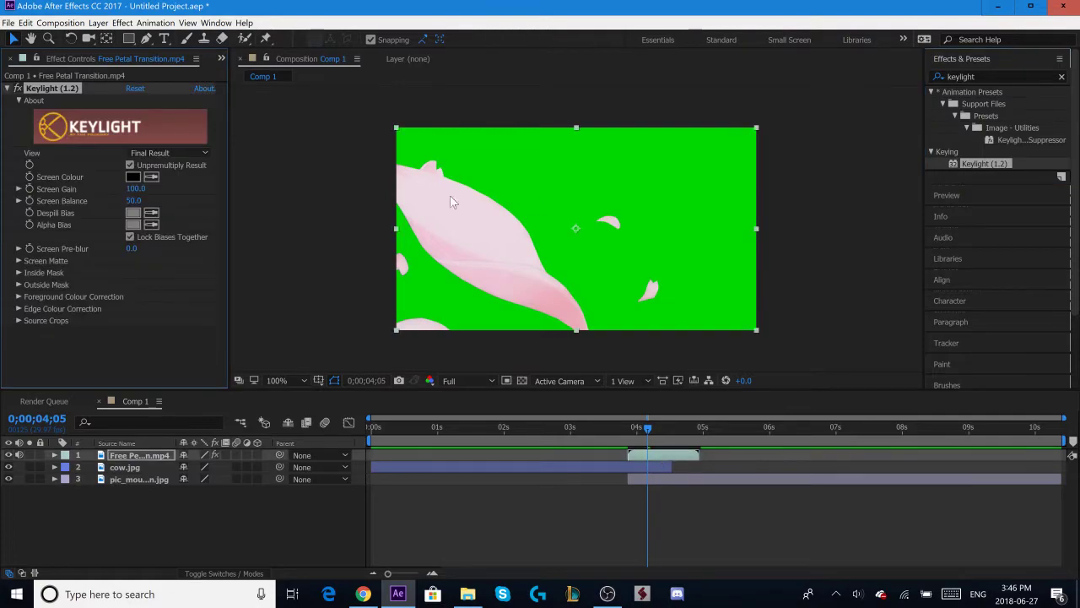
click(153, 177)
click(553, 187)
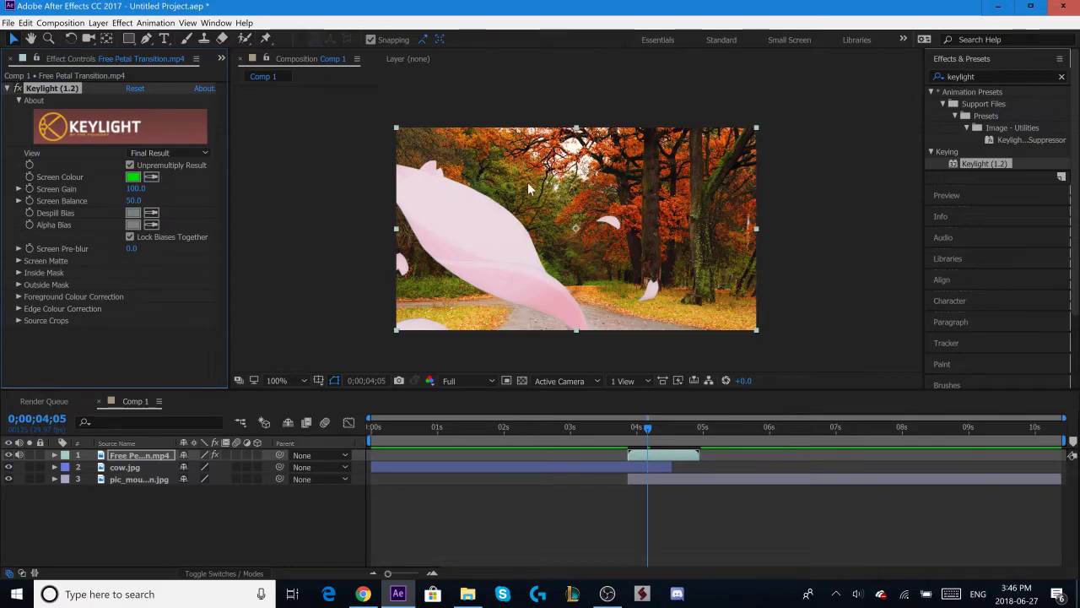
- Check the key at an earlier frame, collapse the effect search, and select cow.jpg
drag(647, 428, 629, 432)
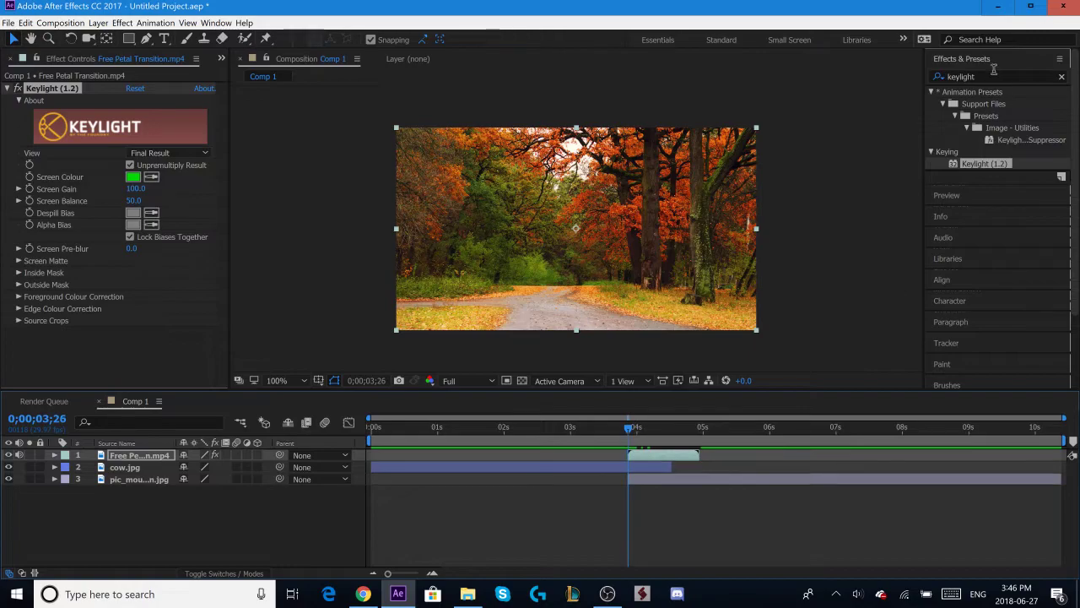
click(991, 61)
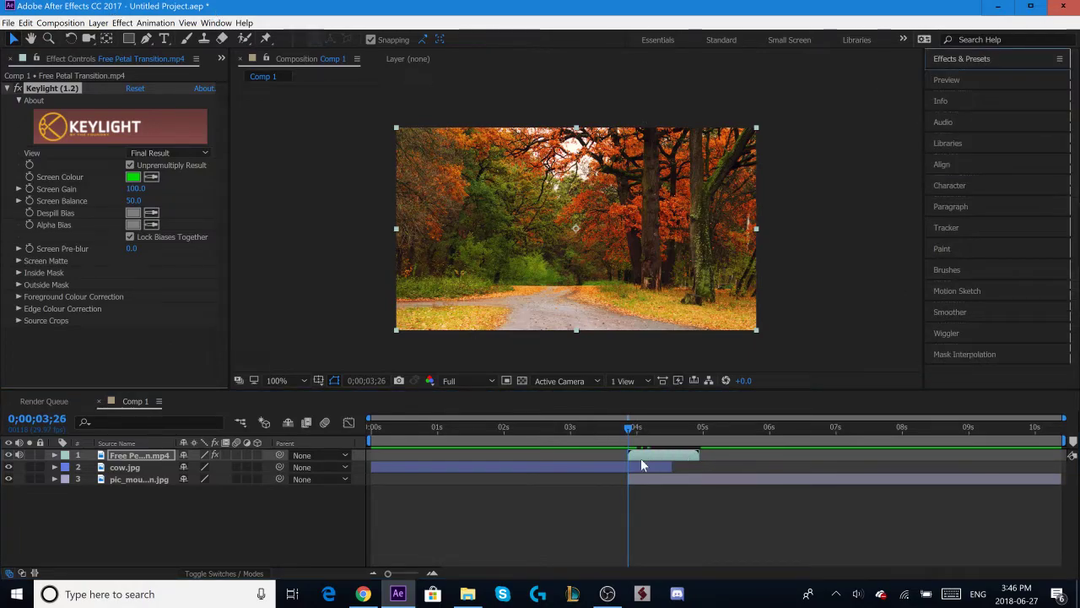
click(965, 79)
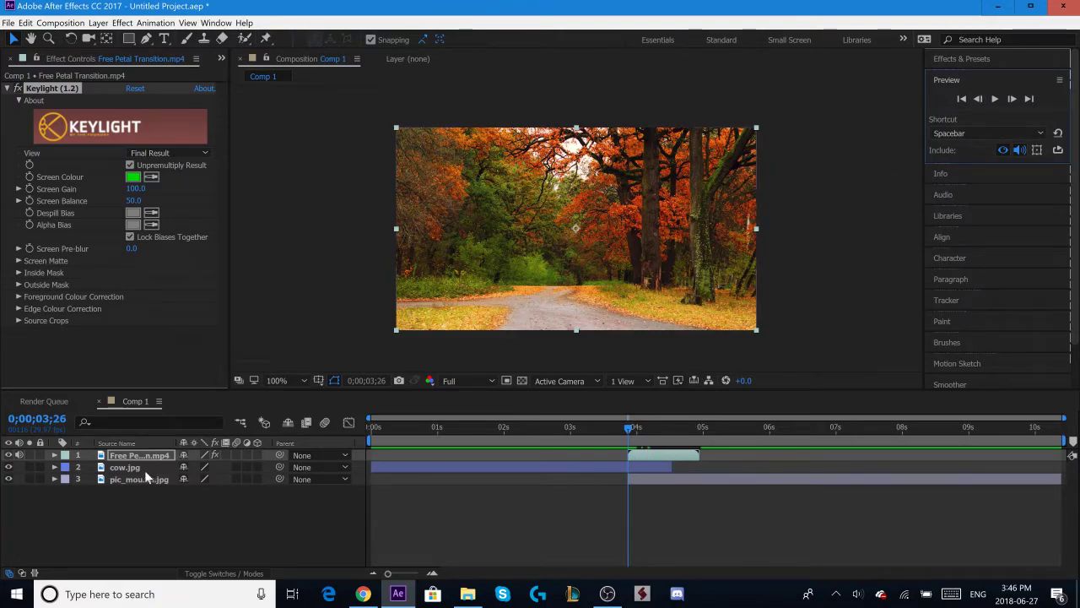
key(ctrl+Down)
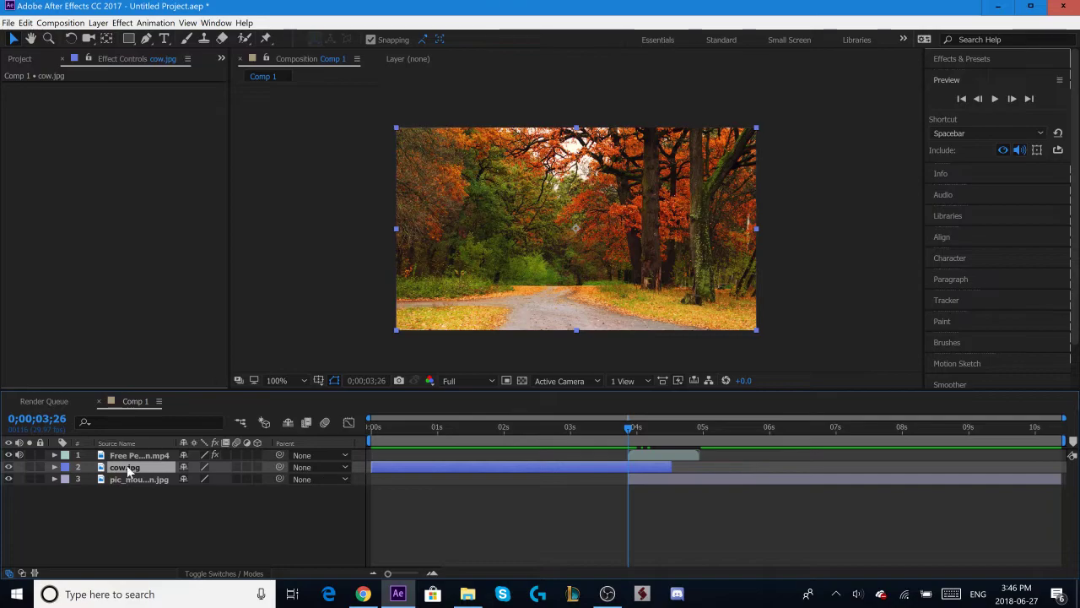
- Draw a rectangular Pen mask on cow.jpg just outside the frame edges
click(146, 39)
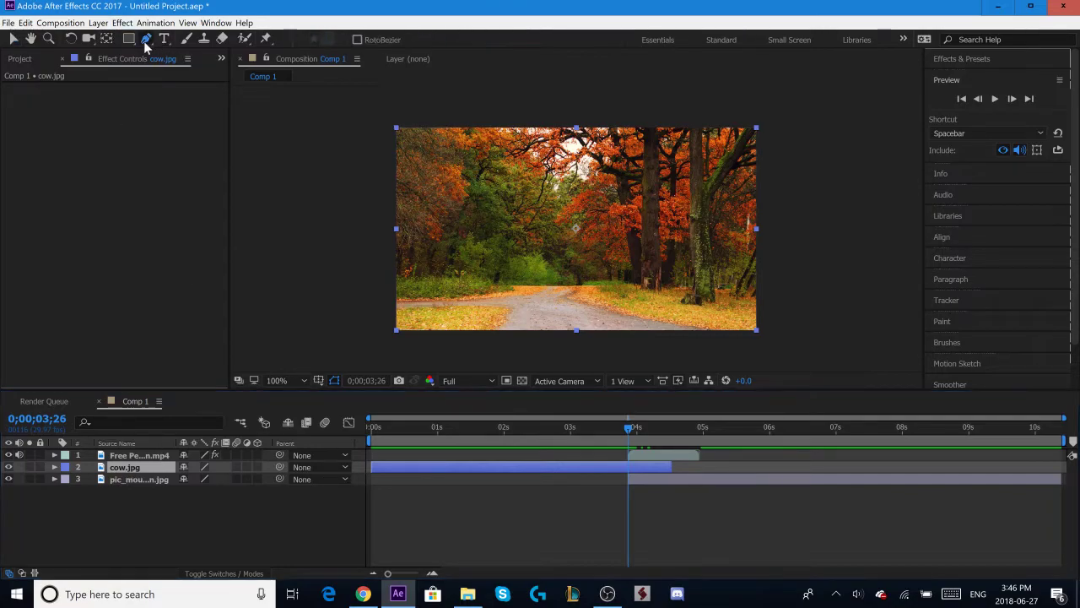
click(384, 114)
click(382, 339)
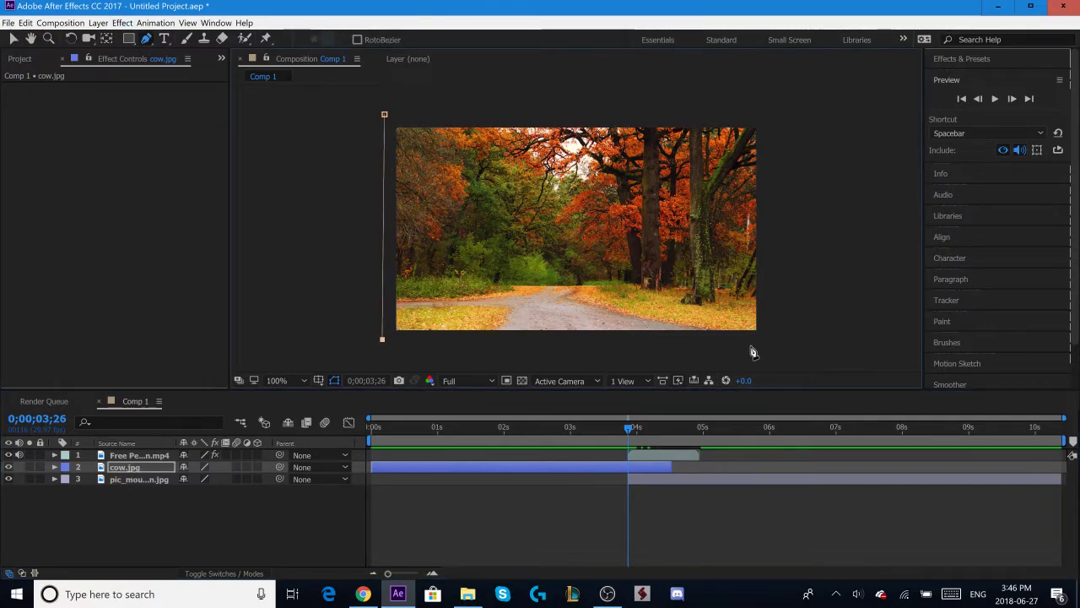
click(774, 343)
click(774, 116)
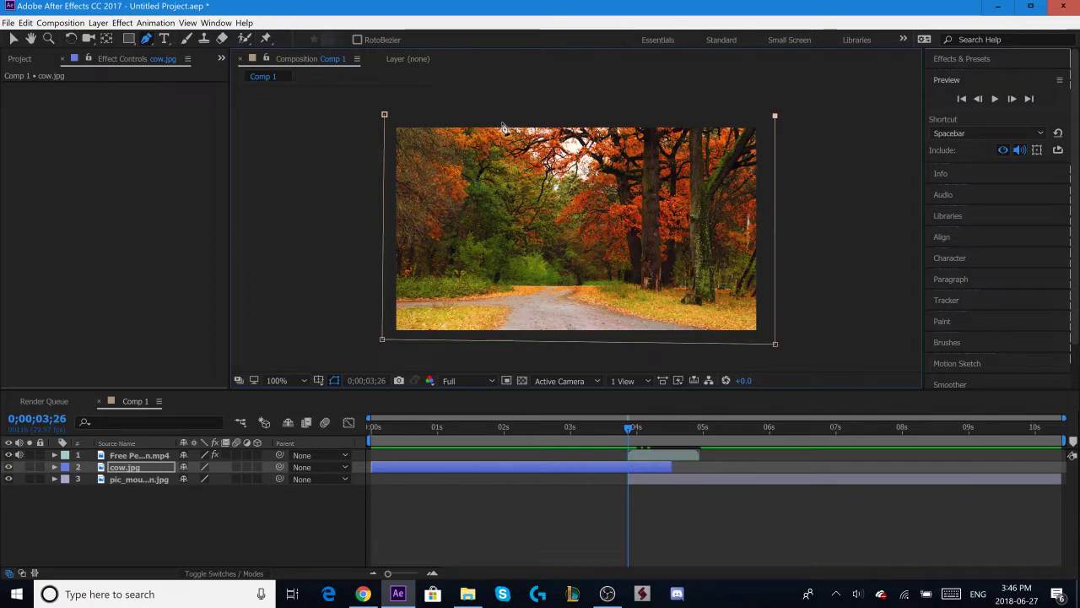
click(384, 115)
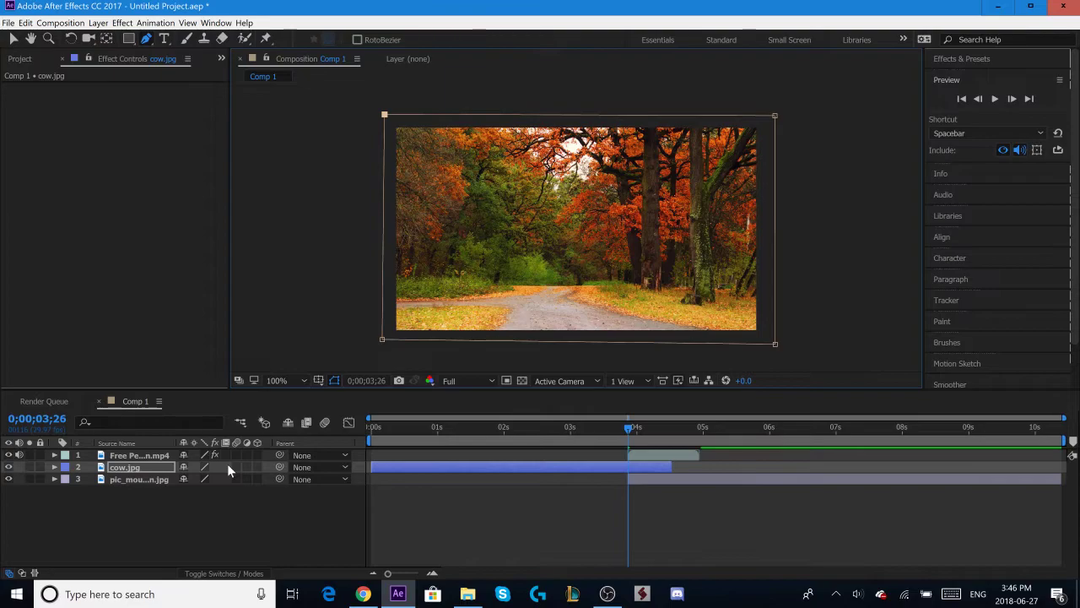
- Set a starting Mask Path keyframe at 3;26 and step to 3;27
key(m)
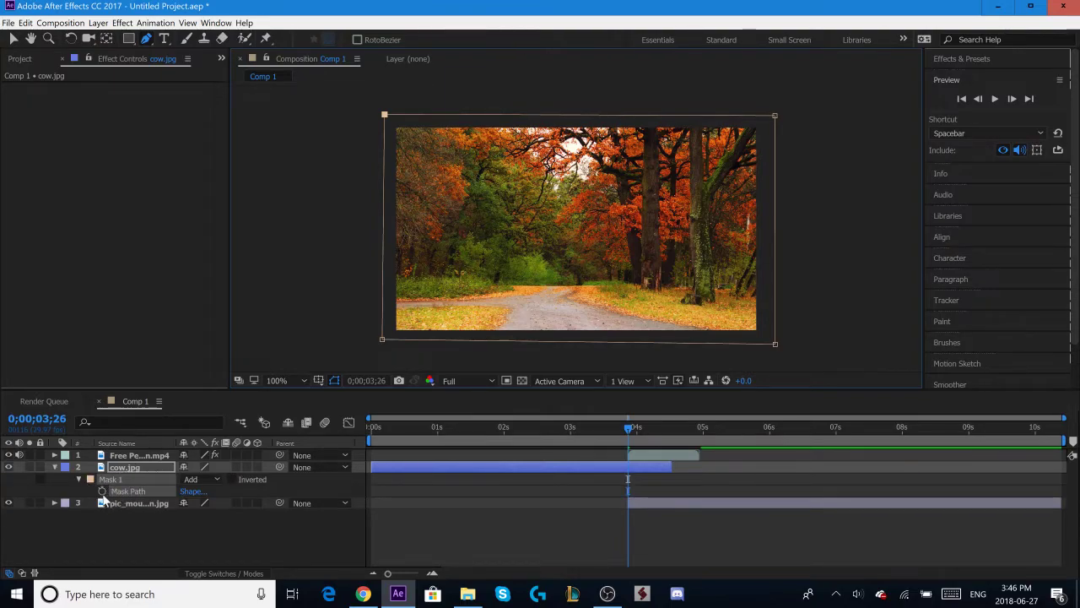
click(103, 492)
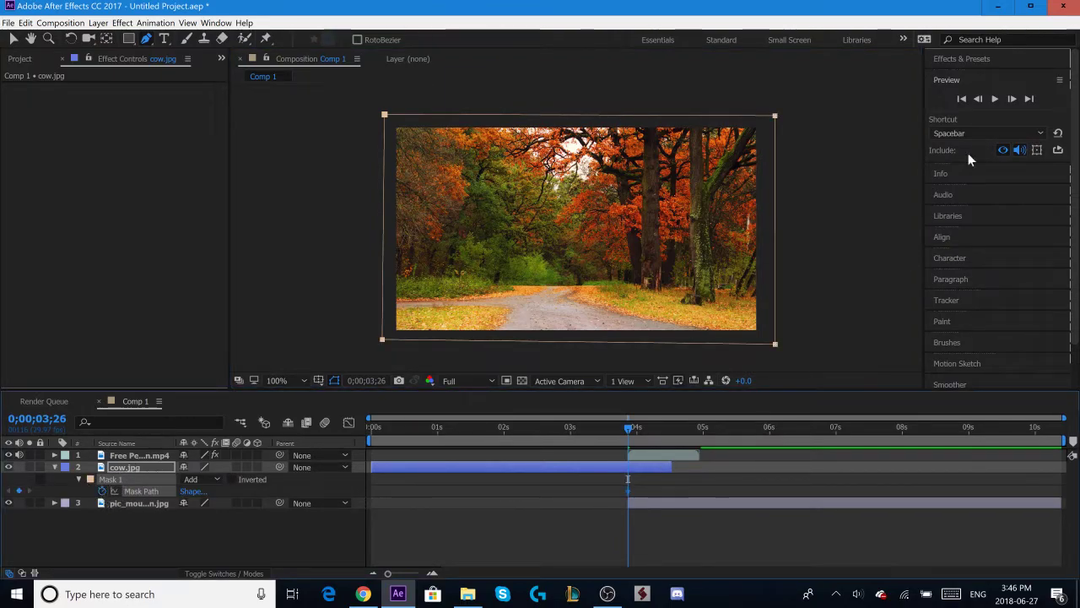
click(1011, 99)
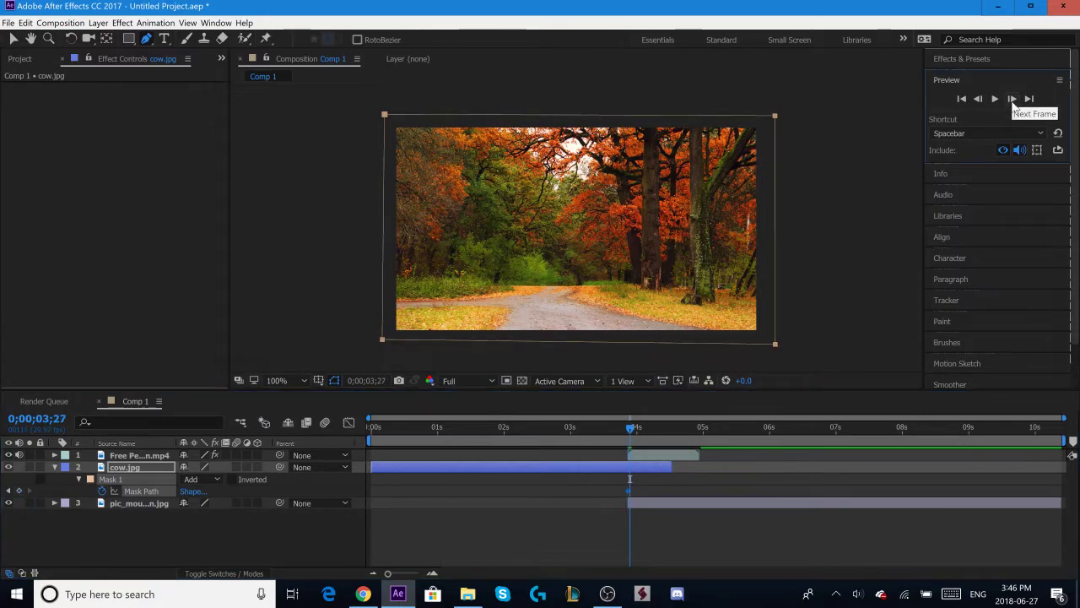
- Add a Mask Path keyframe on cow.jpg at 3;29
click(1011, 99)
click(1011, 99)
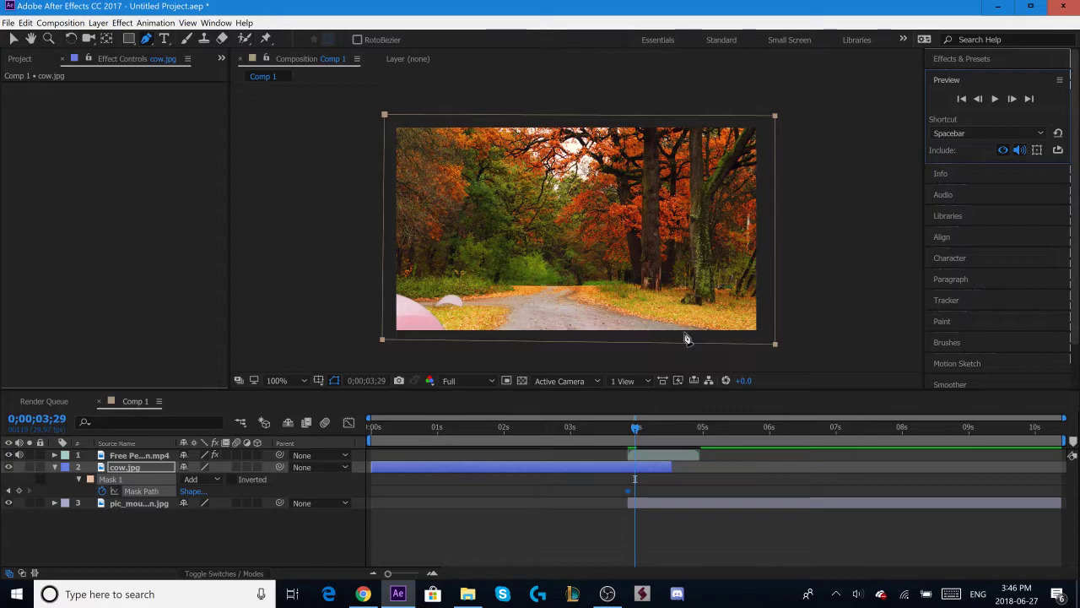
click(1011, 99)
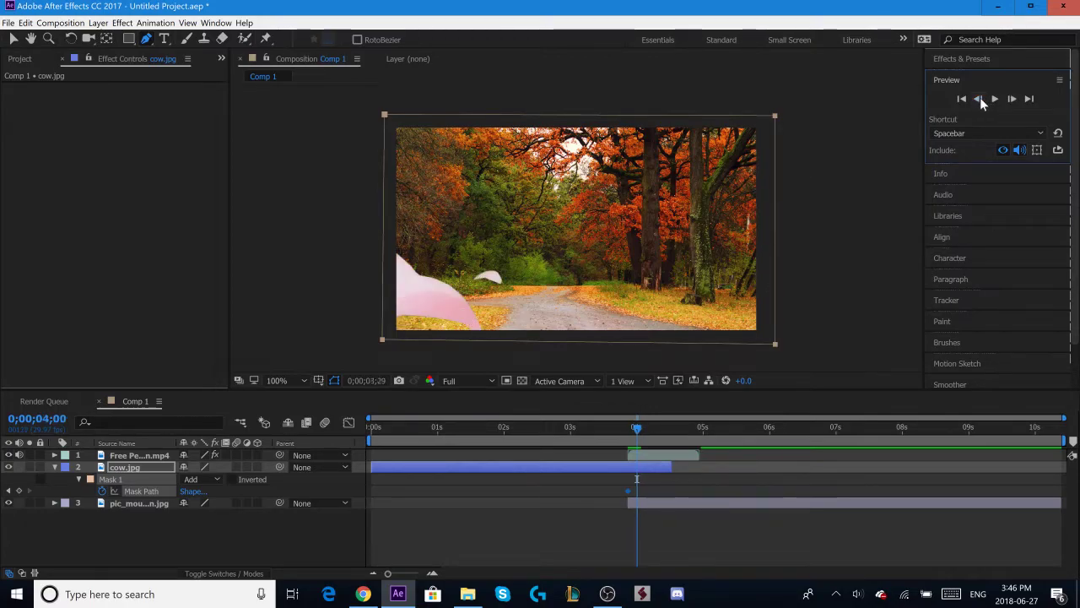
click(980, 99)
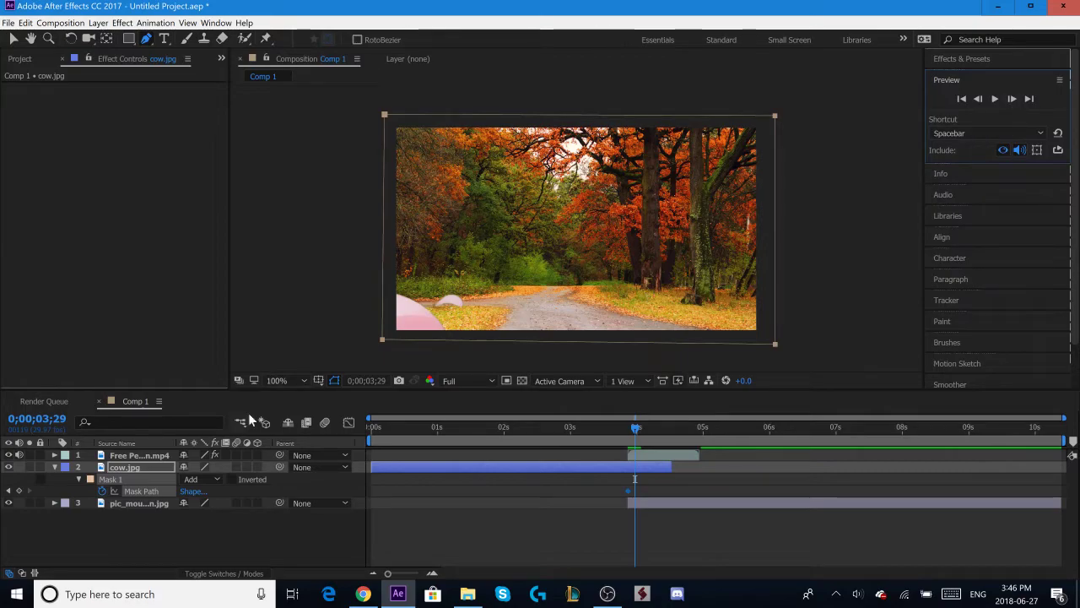
click(1012, 99)
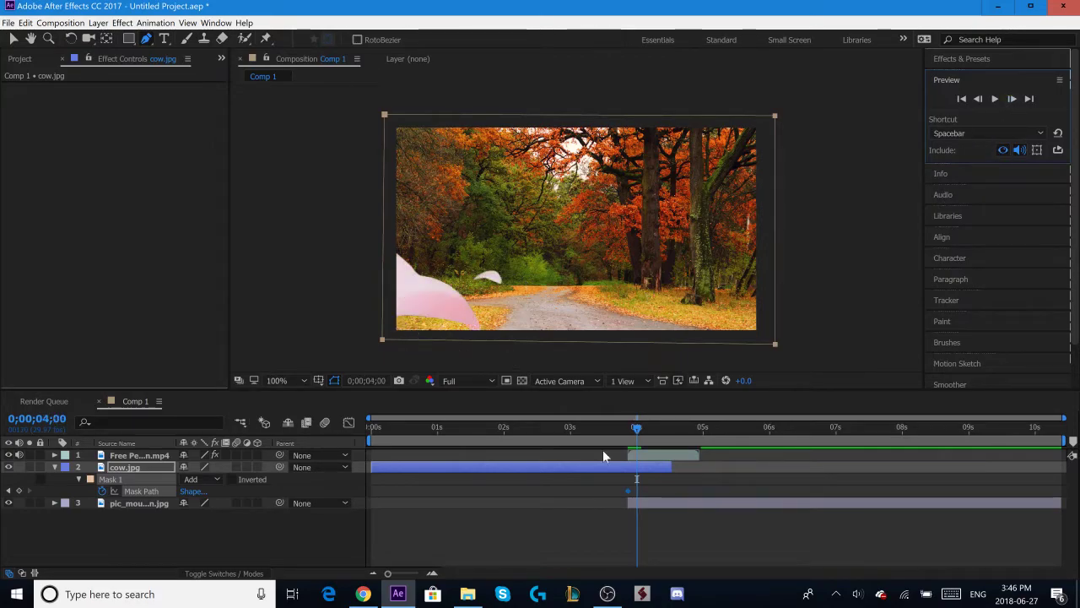
click(979, 99)
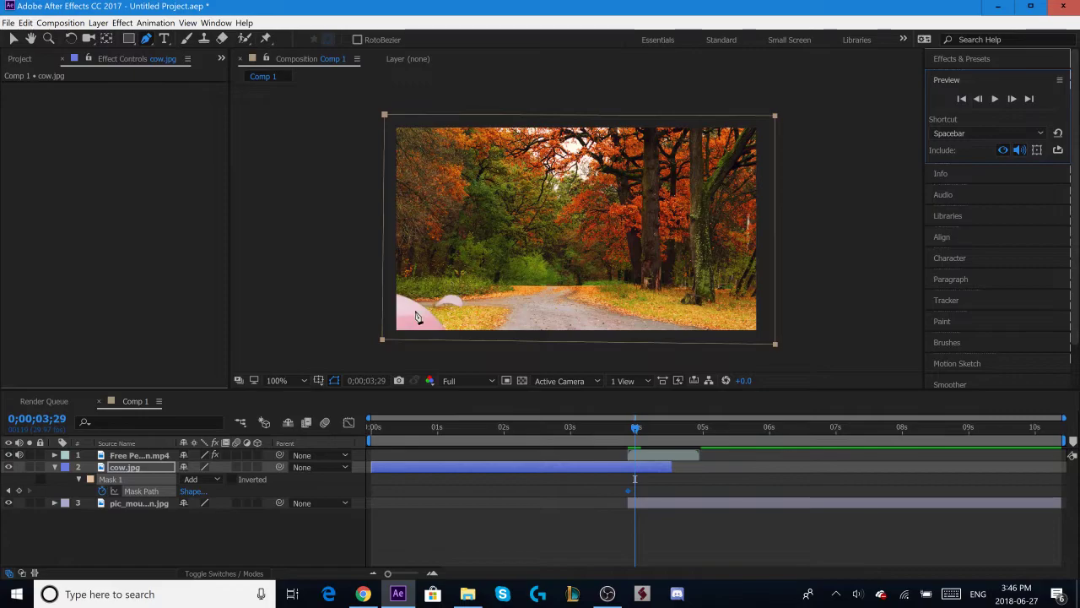
click(19, 491)
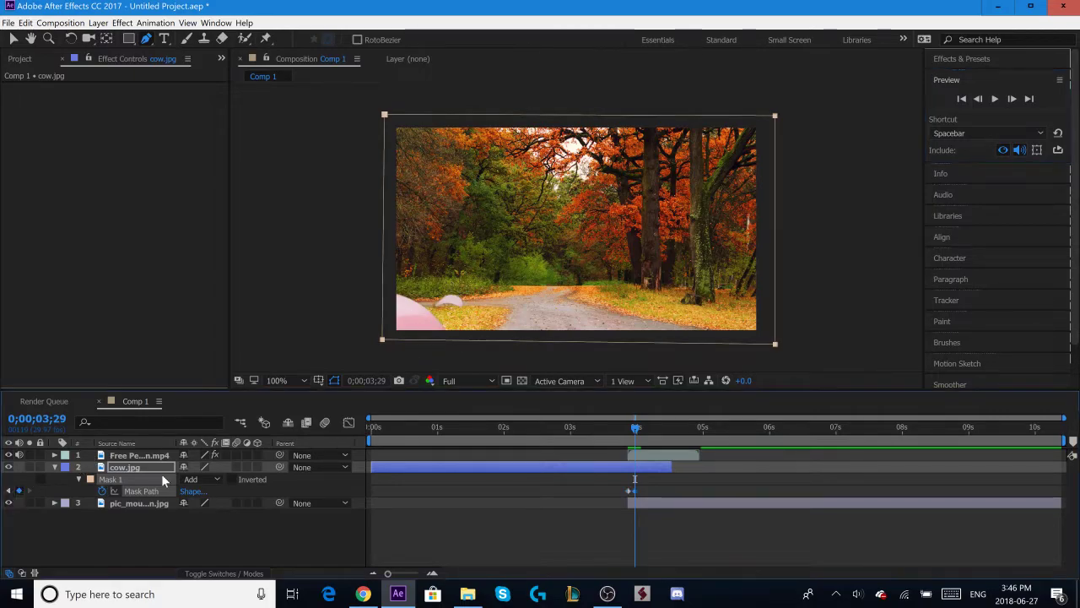
- At 4;00, pull the mask's bottom-left and left vertices inward to reveal the road
click(1012, 98)
drag(381, 307, 384, 288)
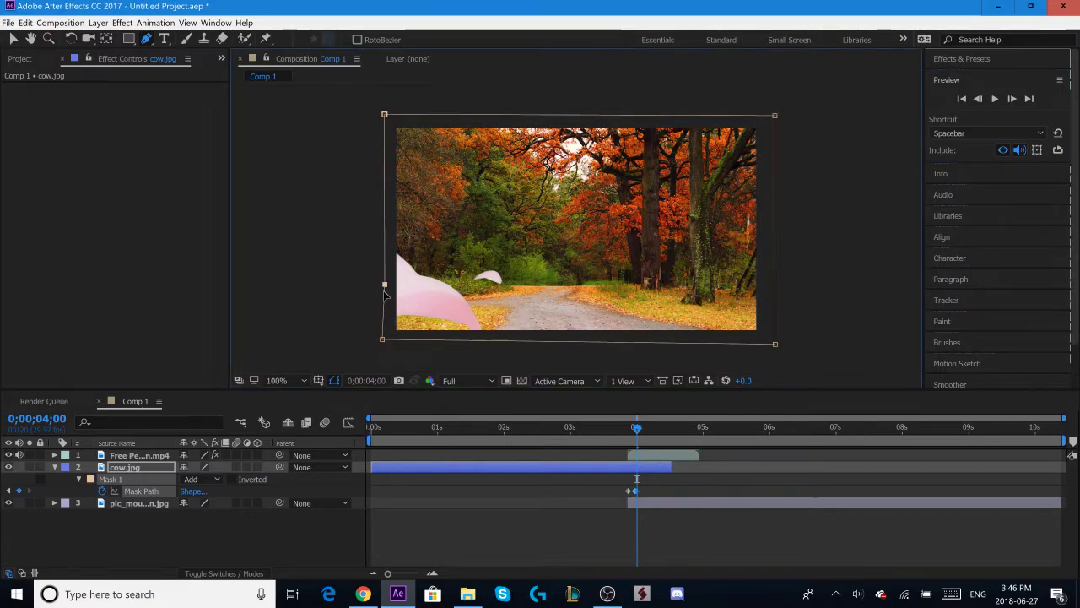
drag(473, 348, 498, 342)
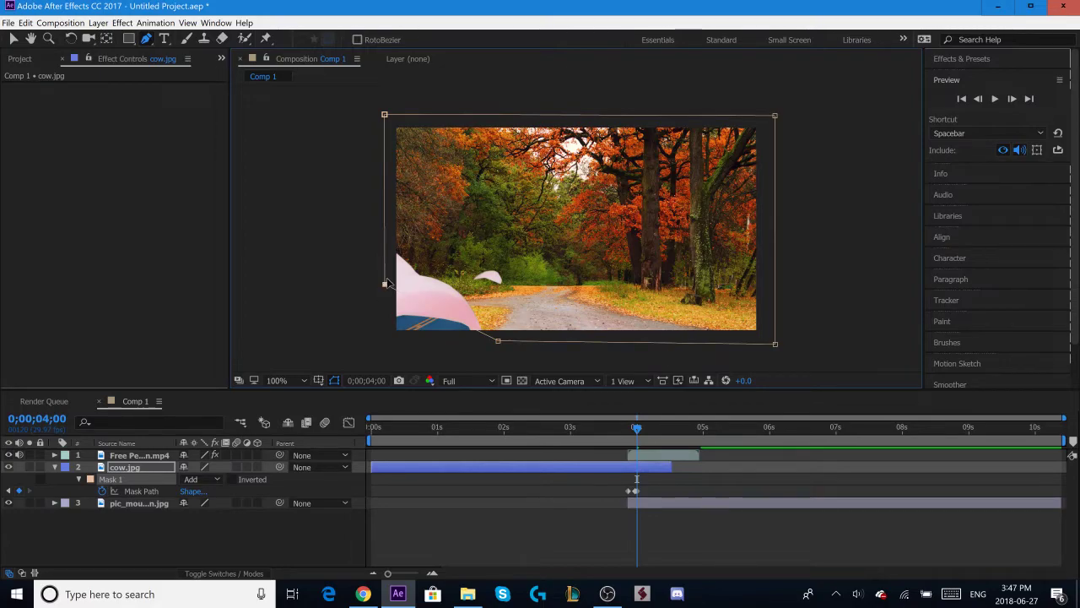
drag(384, 286, 386, 280)
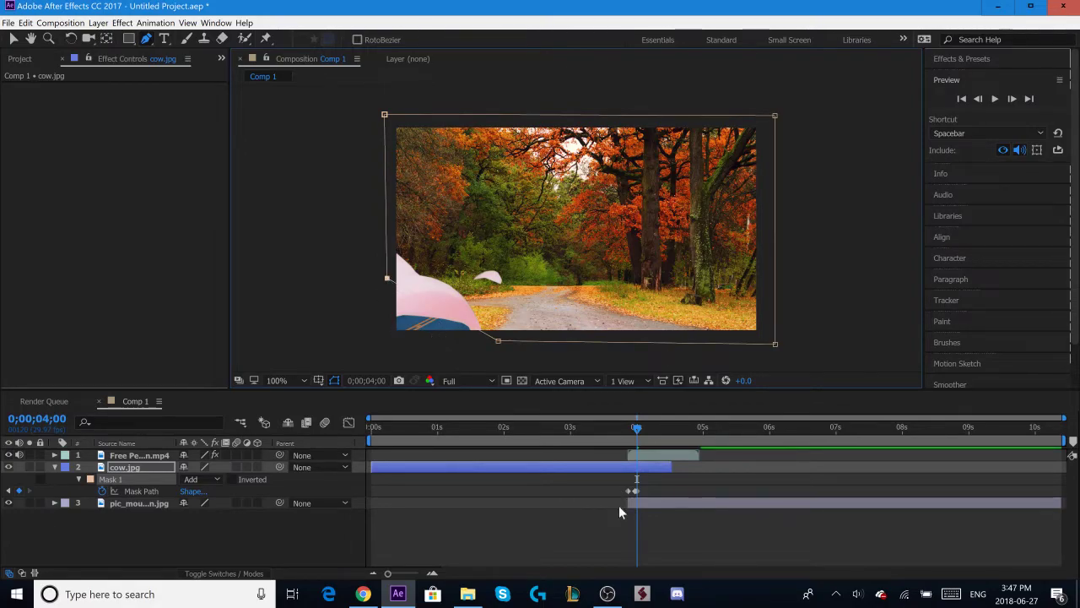
- Set a cow.jpg Mask Path keyframe at 0;00;04;02, then move to 4;03
click(1012, 98)
click(1012, 99)
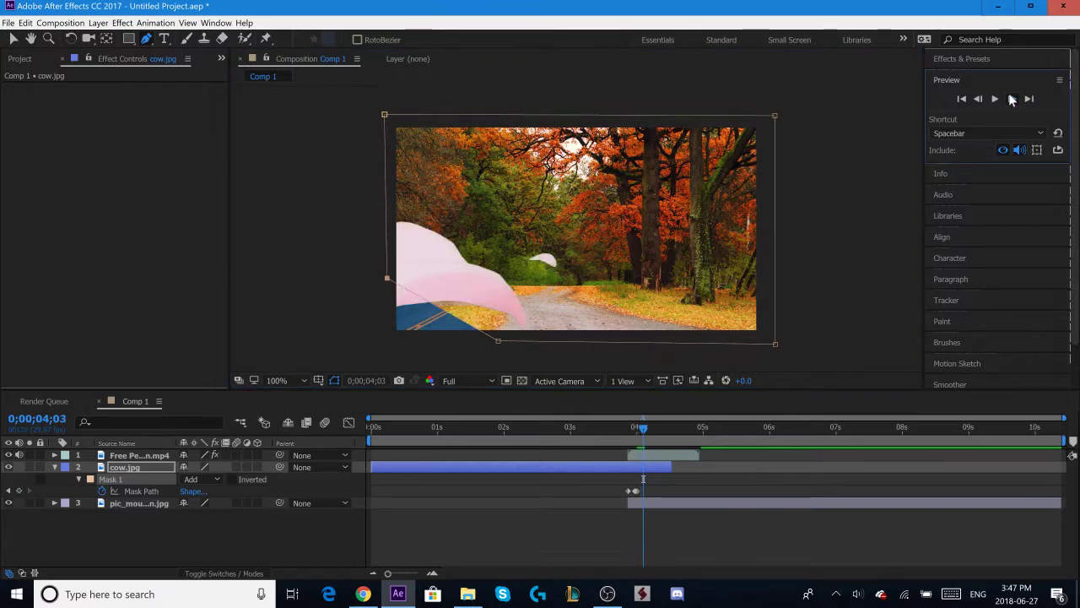
click(985, 102)
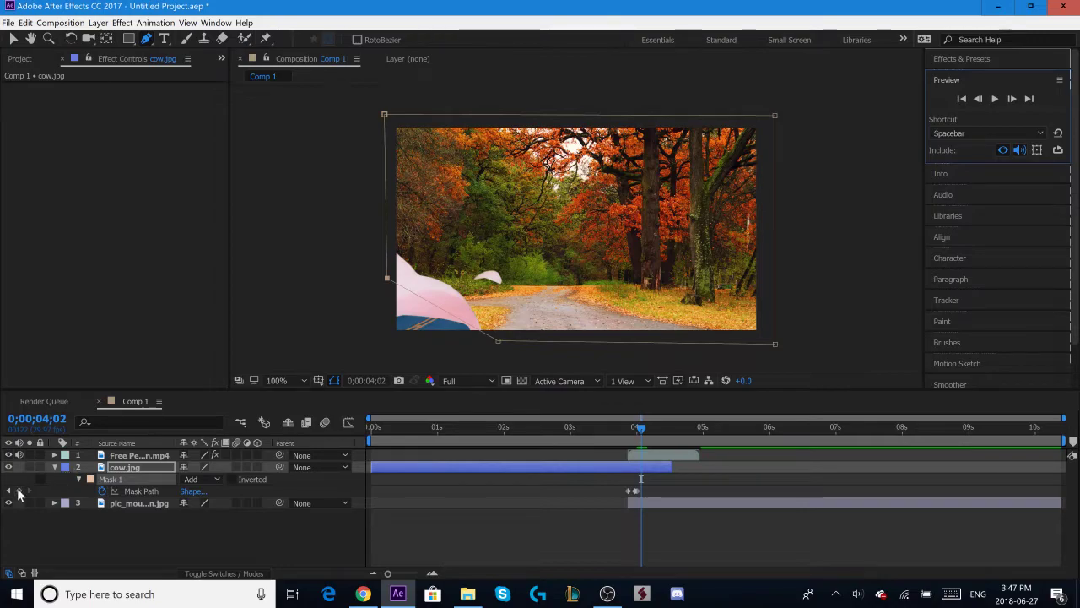
click(18, 491)
click(1012, 98)
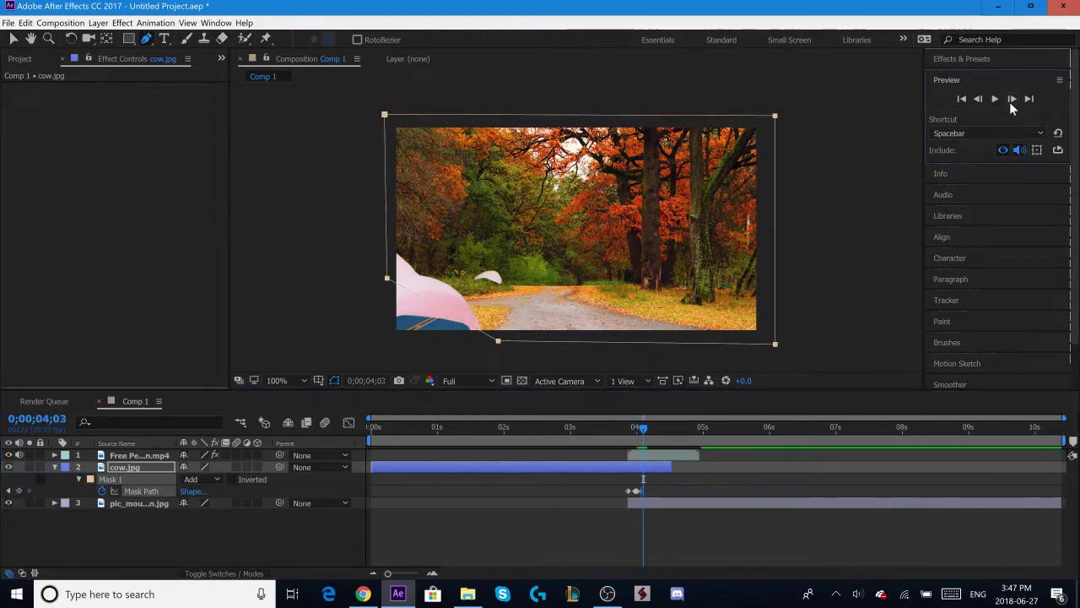
- At 4;03, move the mask's bottom vertex right and raise its left vertex
click(498, 344)
key(ctrl+z)
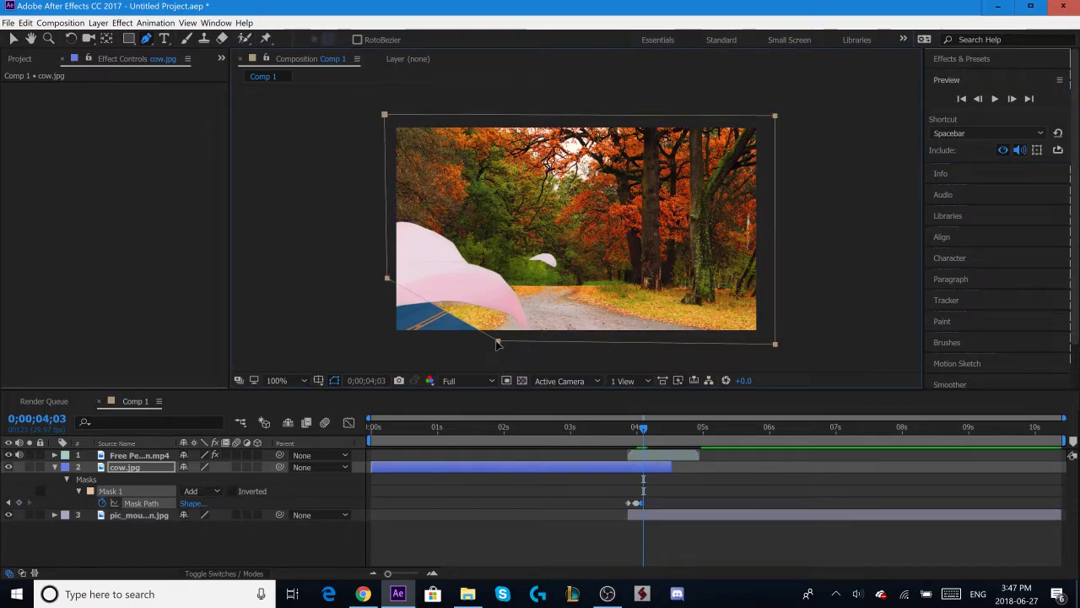
key(v)
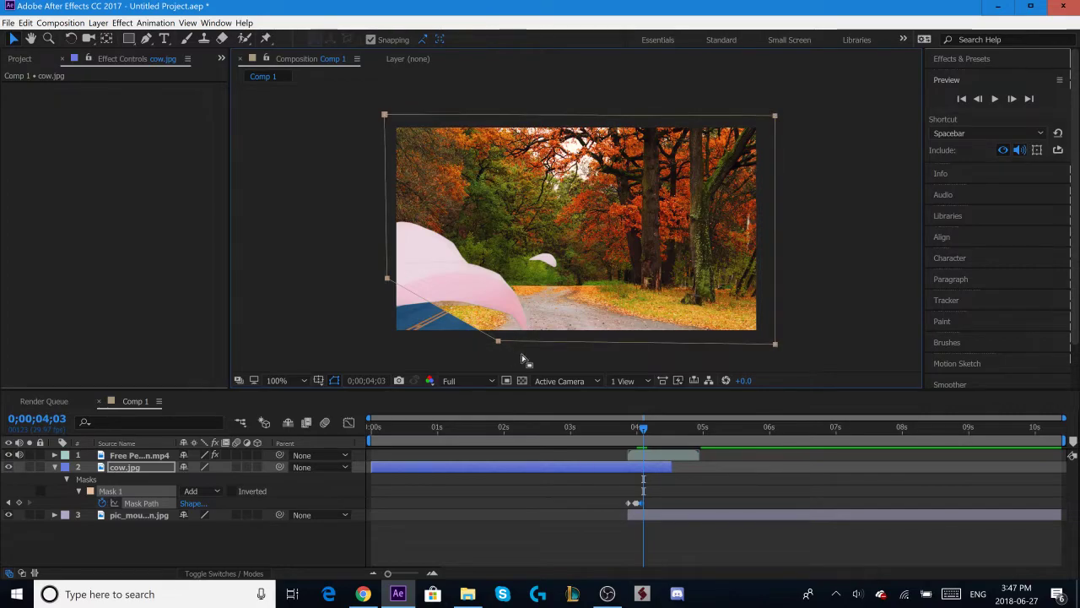
drag(498, 343, 541, 336)
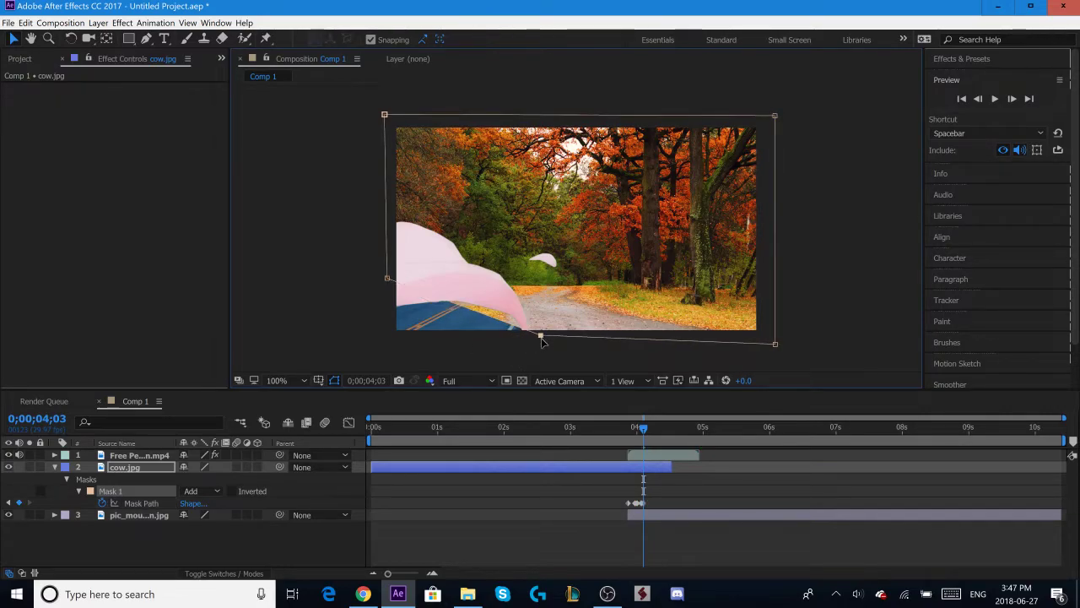
mouse_move(388, 276)
mouse_down()
mouse_move(399, 261)
mouse_move(384, 250)
mouse_up()
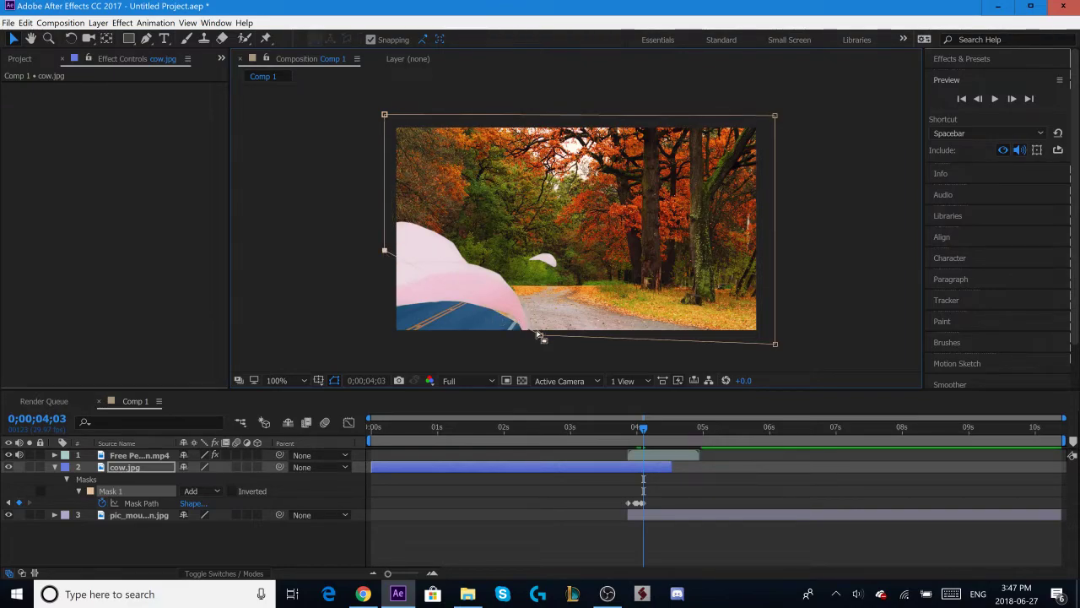
click(146, 38)
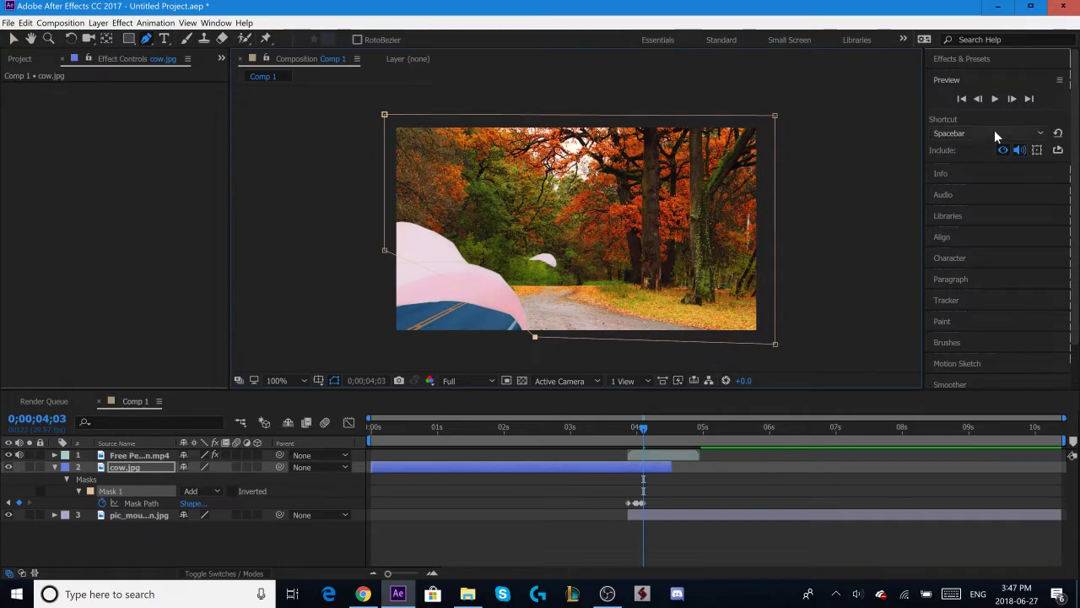
- Add a Mask Path keyframe at 0;00;04;04 and advance to 4;05
click(1009, 103)
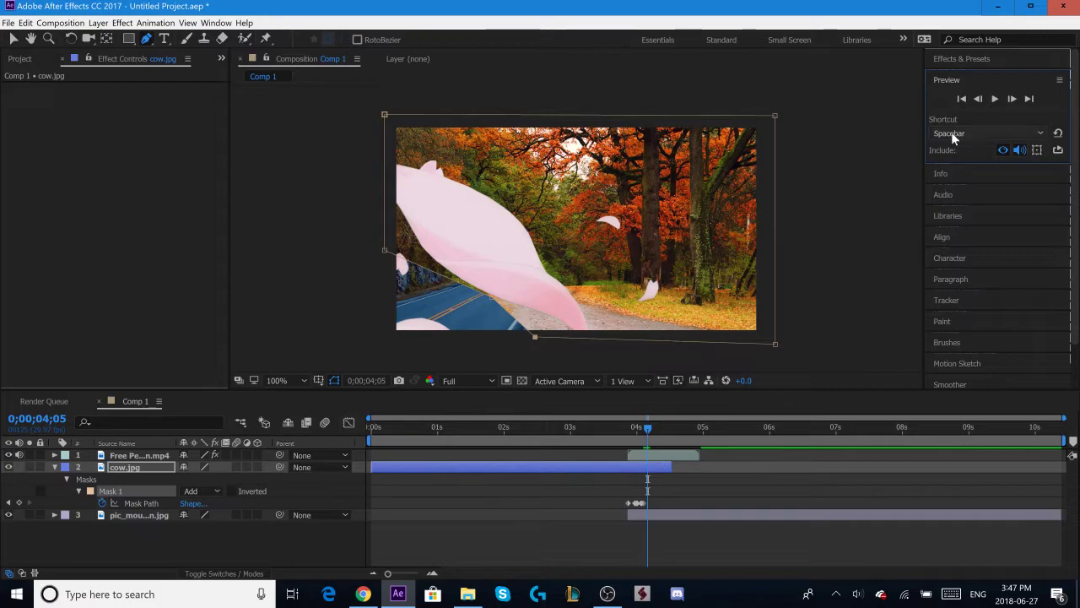
click(979, 100)
click(19, 503)
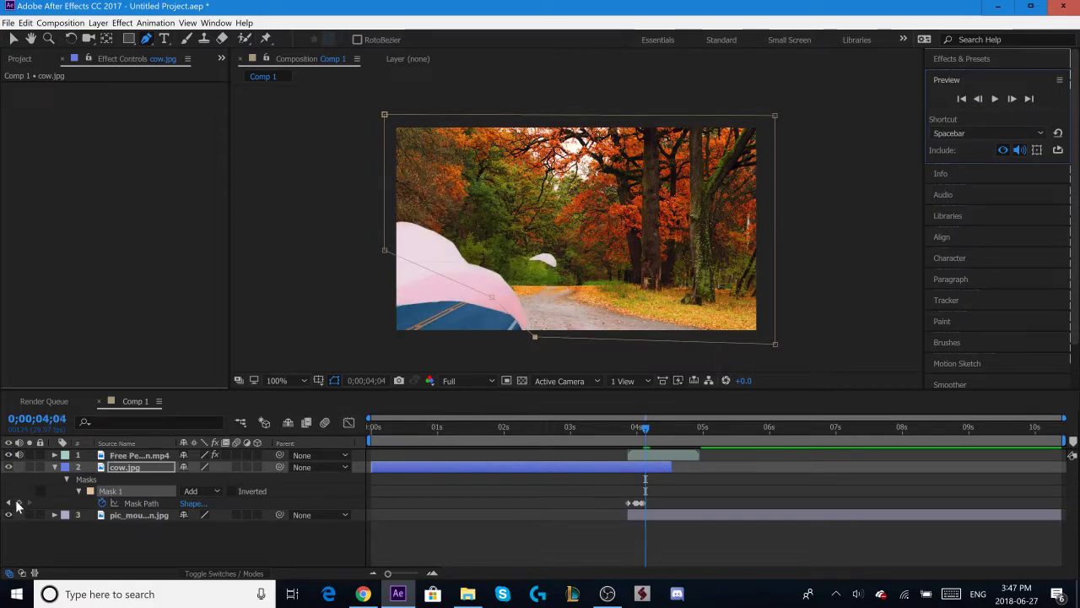
click(1012, 99)
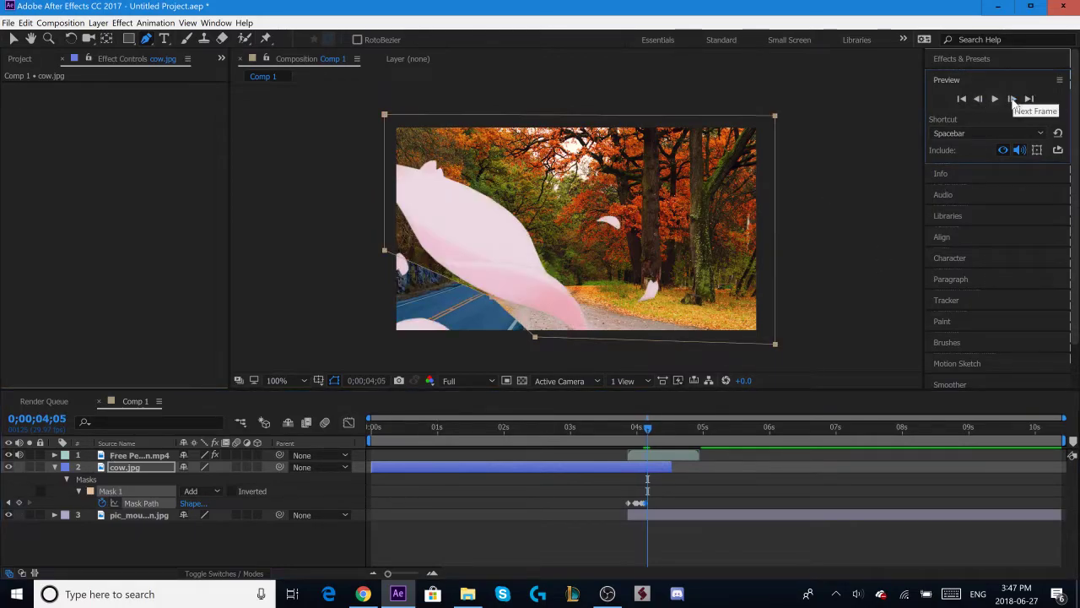
- At 4;05, lift the mask's left vertices and move its bottom vertex right across the road
click(14, 40)
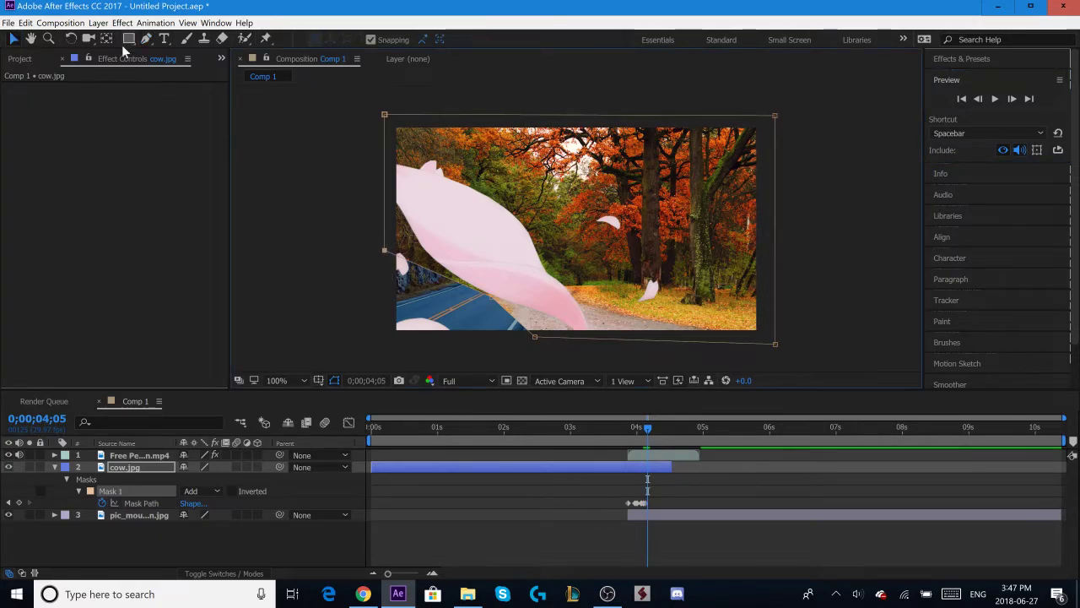
click(146, 39)
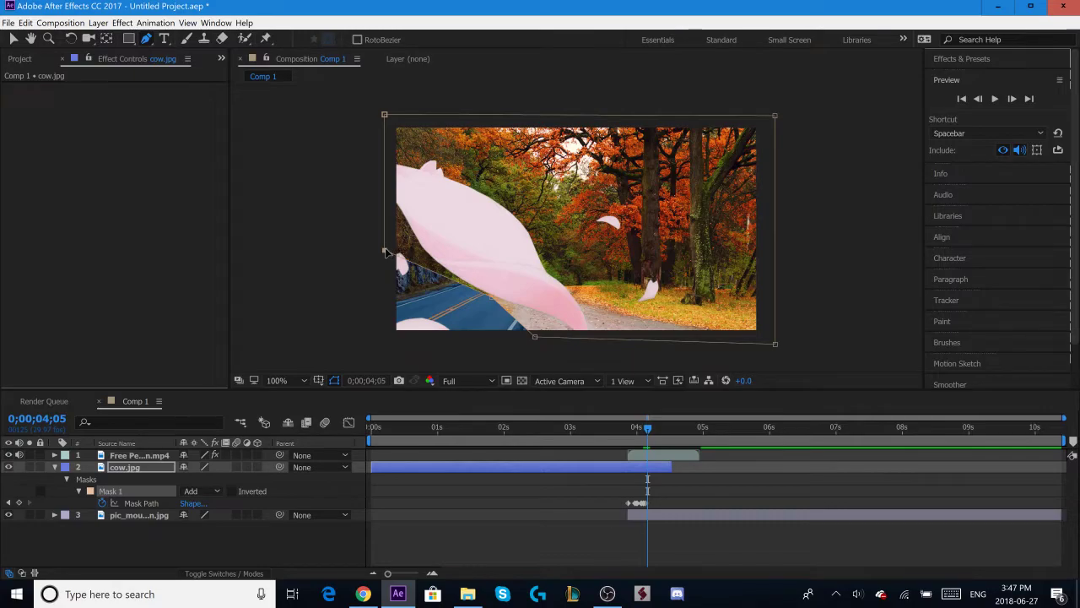
drag(385, 252, 390, 219)
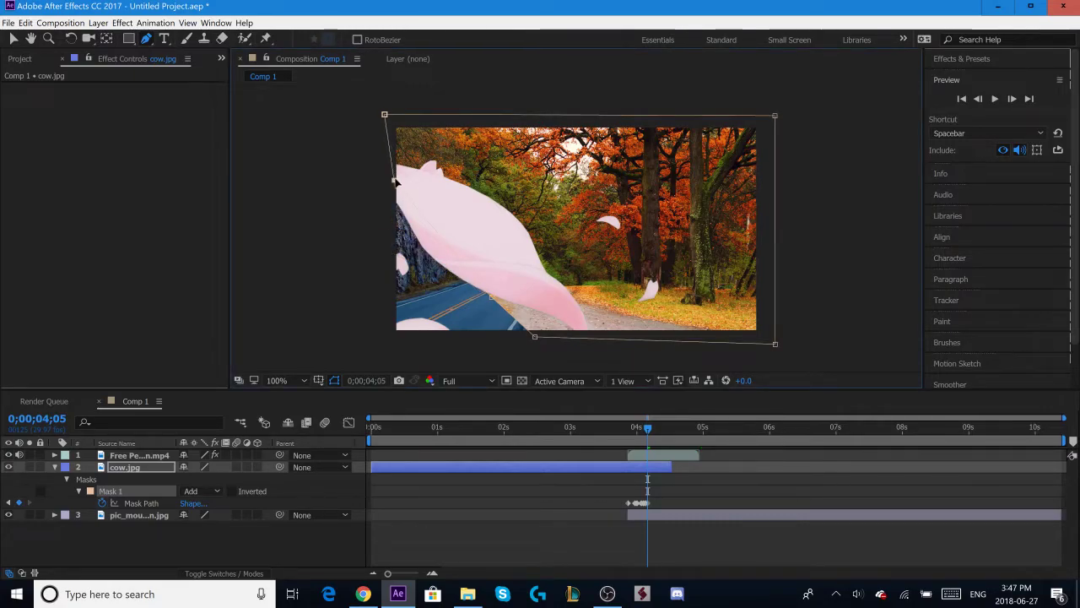
drag(396, 181, 390, 178)
drag(536, 337, 595, 332)
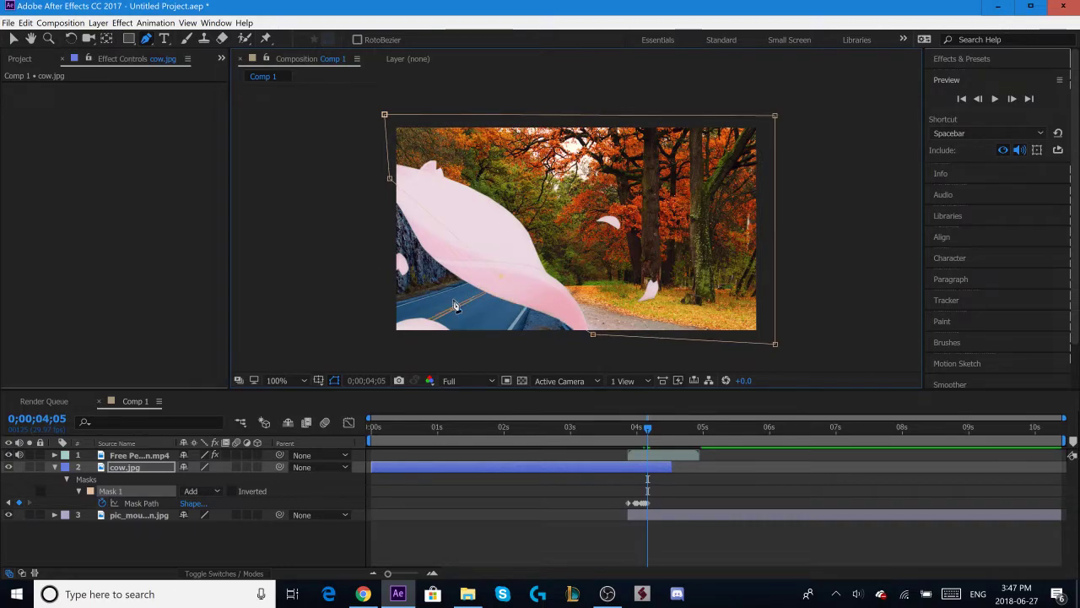
- Add a Mask Path keyframe at 0;00;04;07 and advance to 4;08
click(1013, 99)
click(1013, 100)
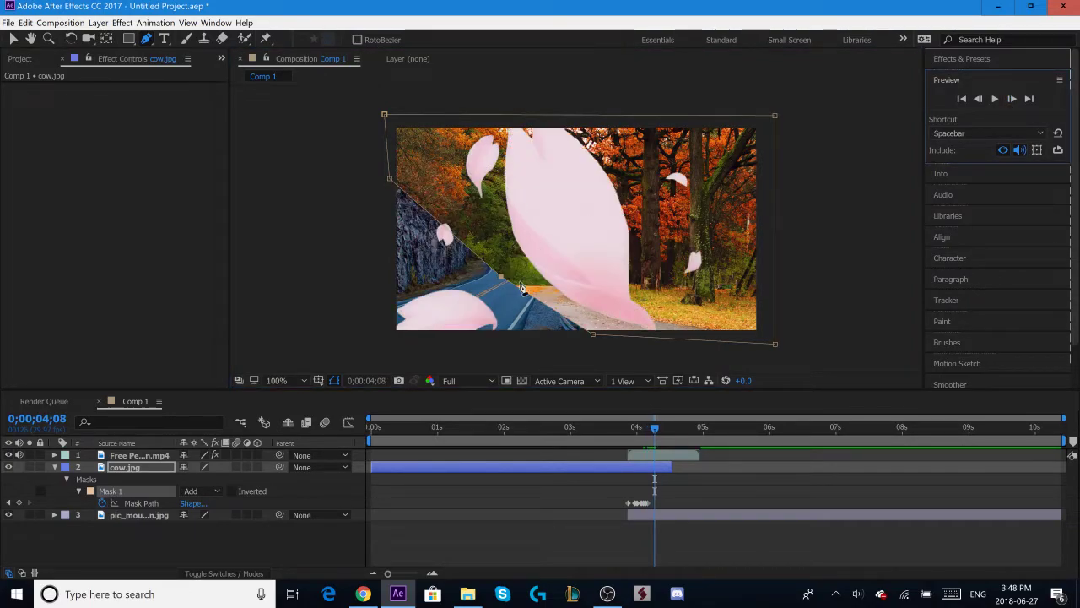
click(979, 99)
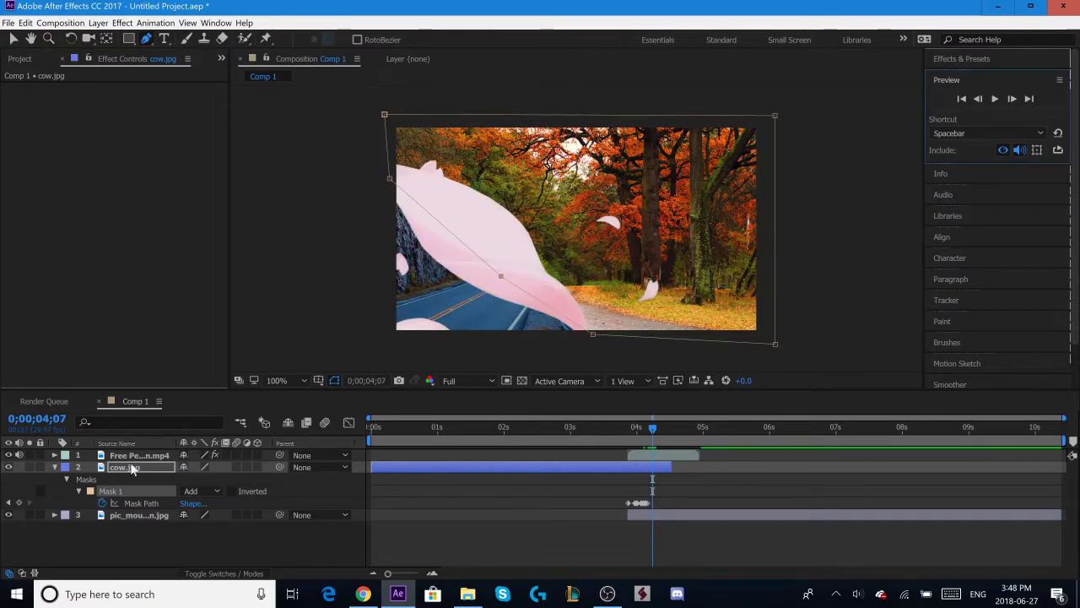
click(19, 503)
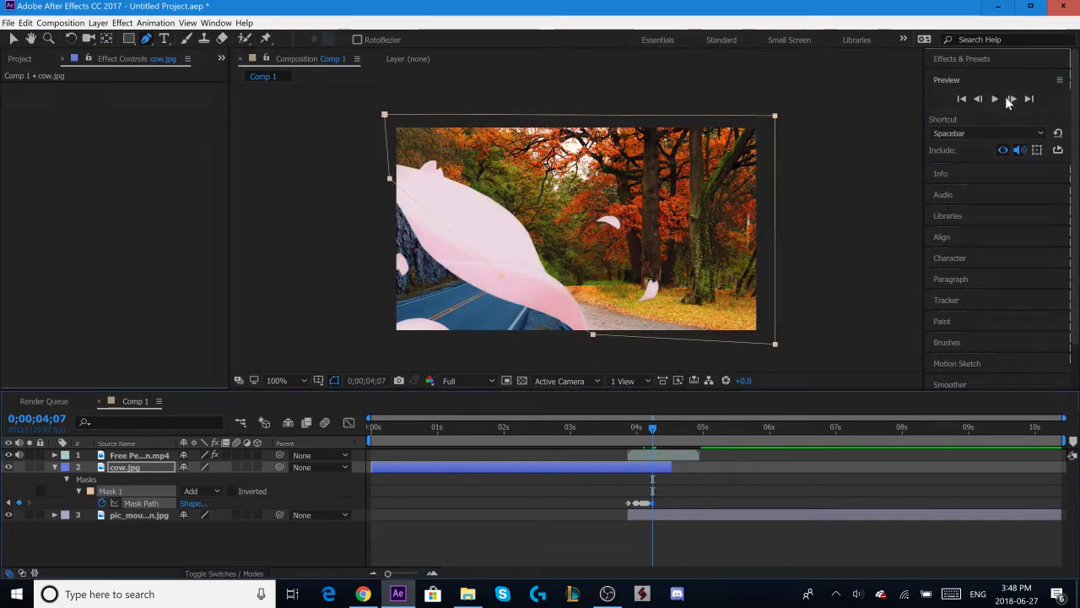
click(1010, 99)
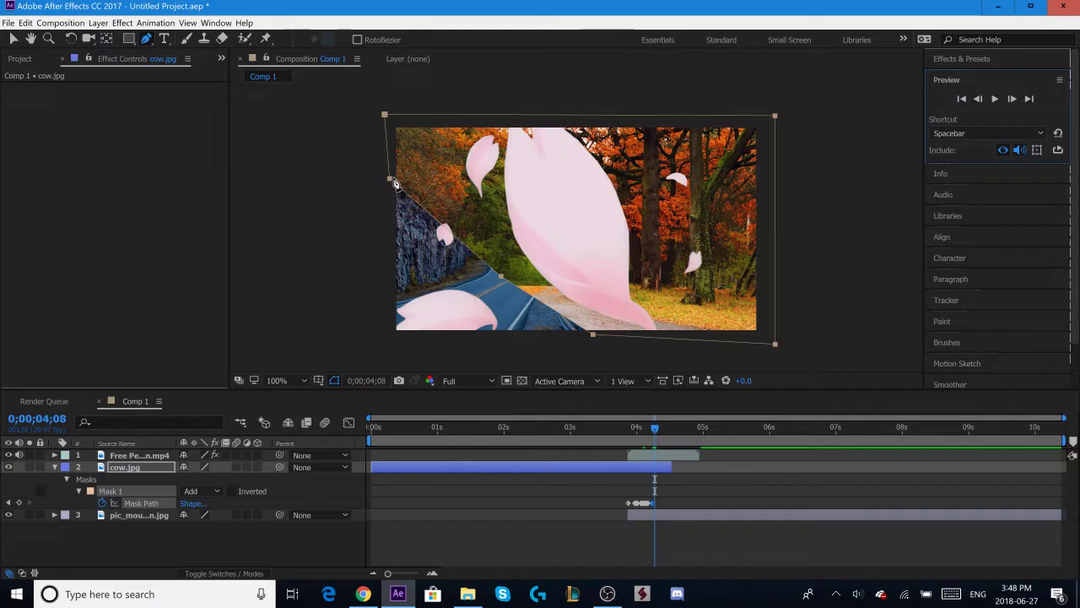
- At 4;08, move the left vertex to the top-left corner and push the lower vertices right
drag(390, 179, 472, 165)
key(ctrl+z)
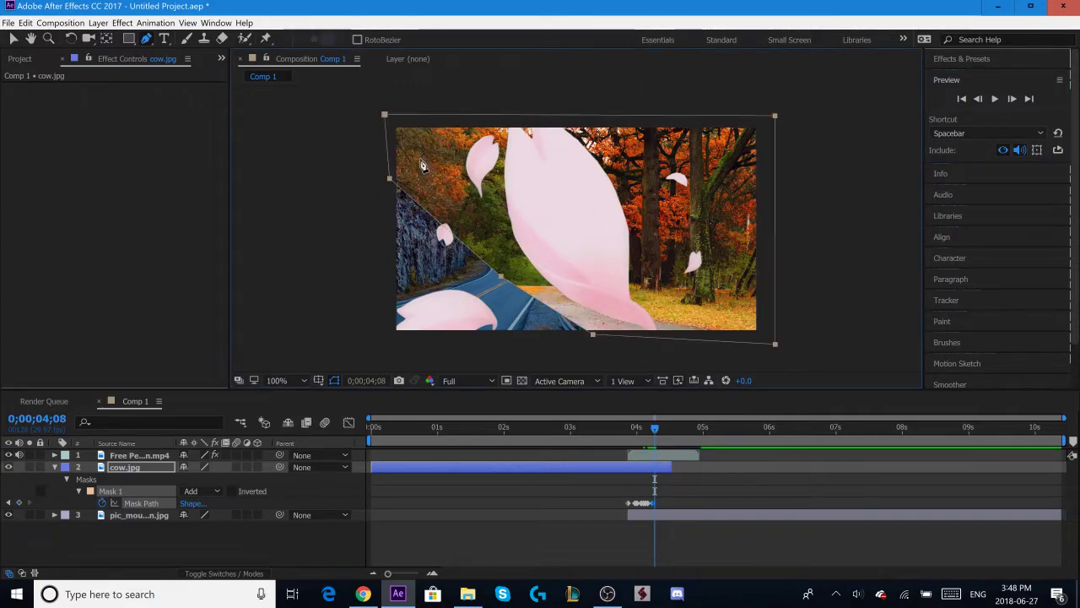
click(13, 39)
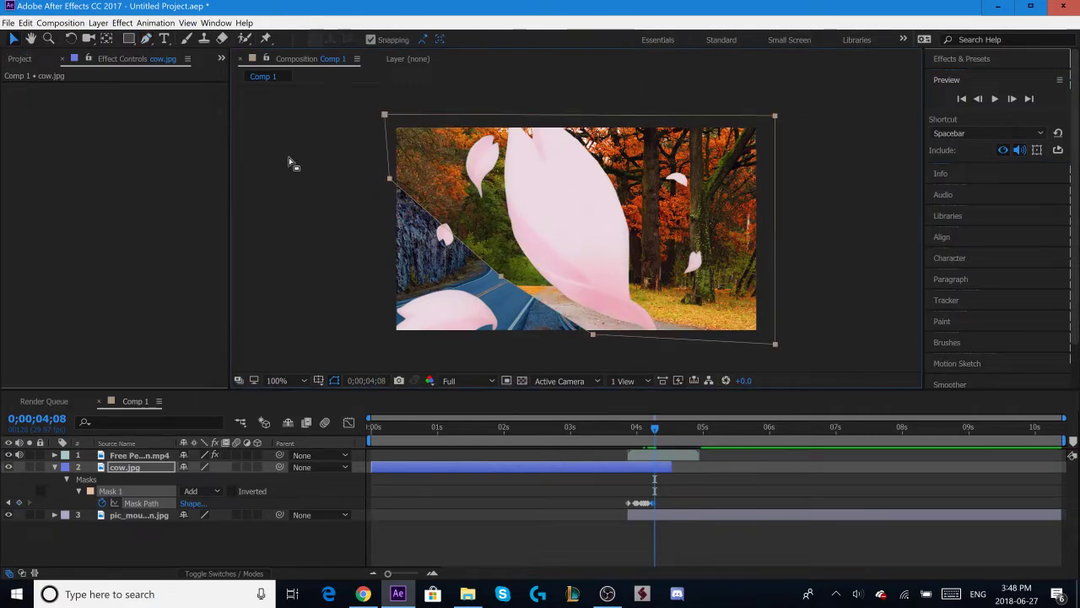
drag(246, 147, 421, 209)
drag(470, 169, 550, 119)
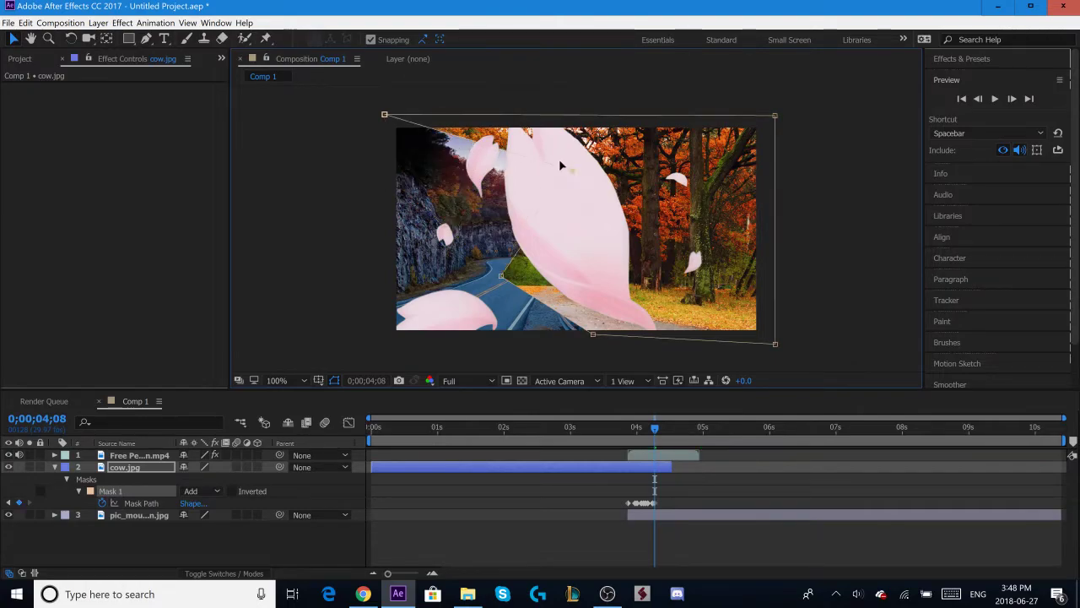
click(545, 117)
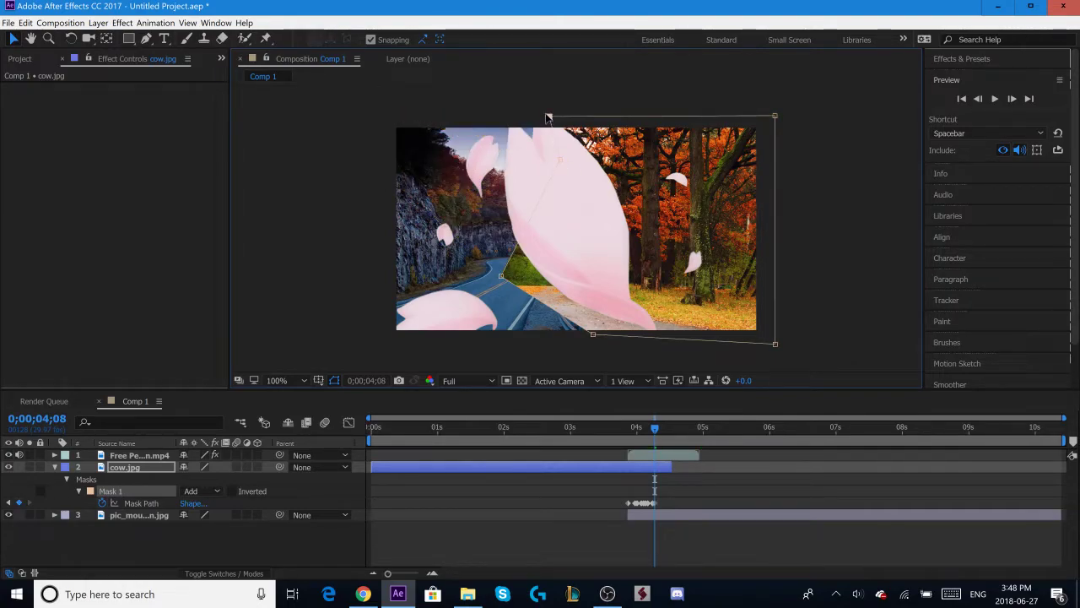
drag(550, 281, 601, 277)
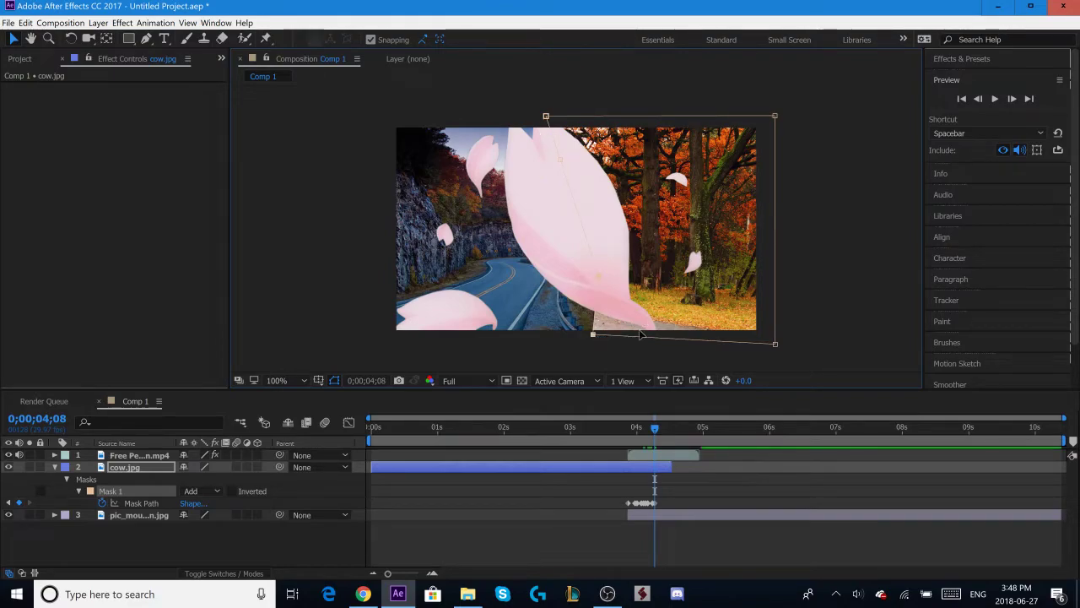
drag(600, 337, 658, 337)
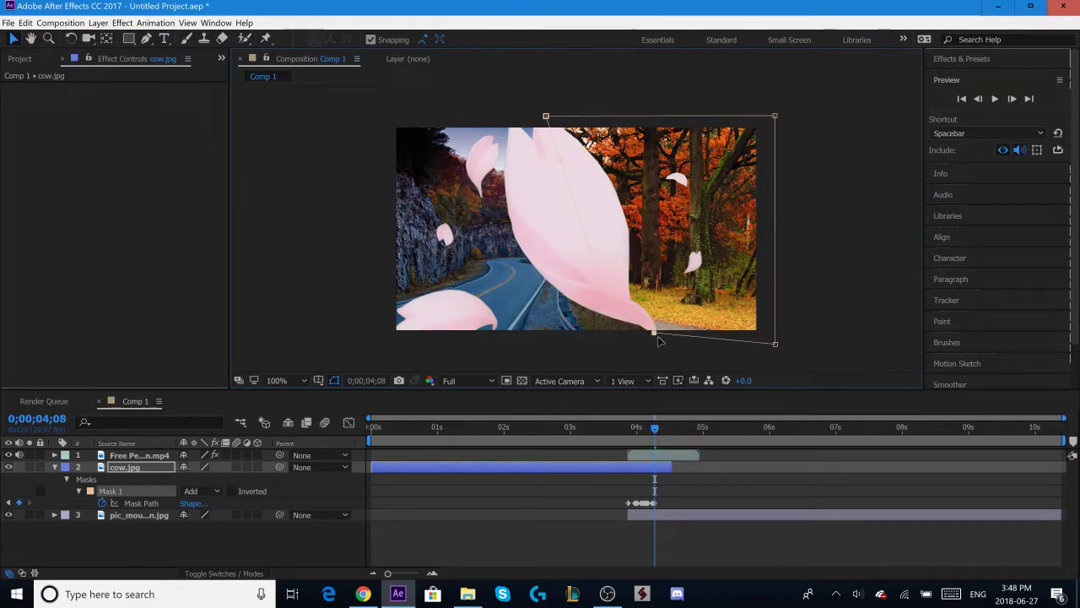
- Add a Mask Path keyframe at 0;00;04;09 and move to 4;10
click(1011, 99)
click(1012, 99)
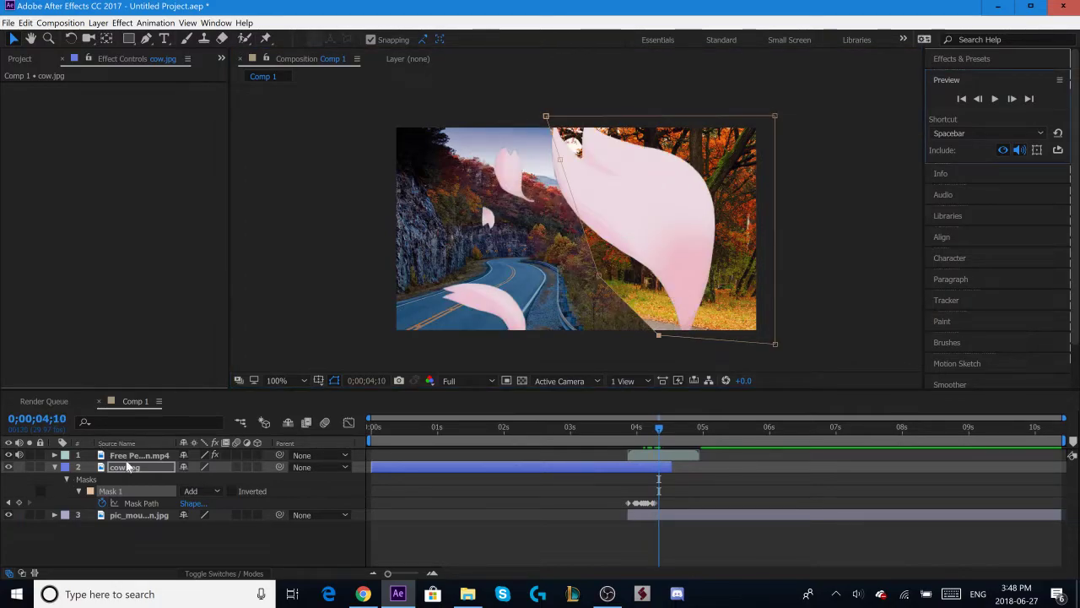
key(Page_Up)
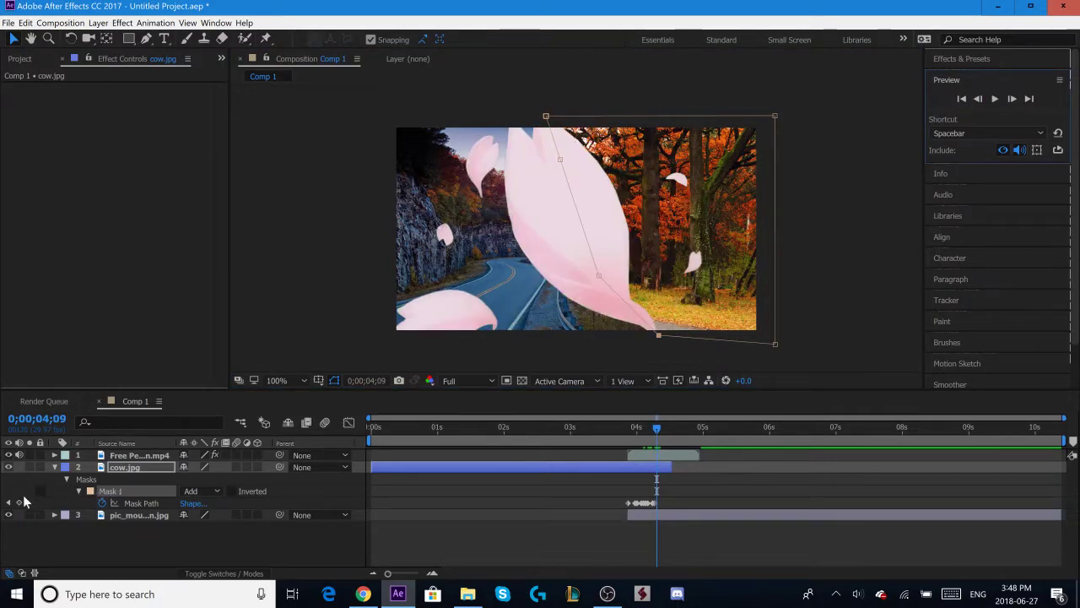
click(18, 503)
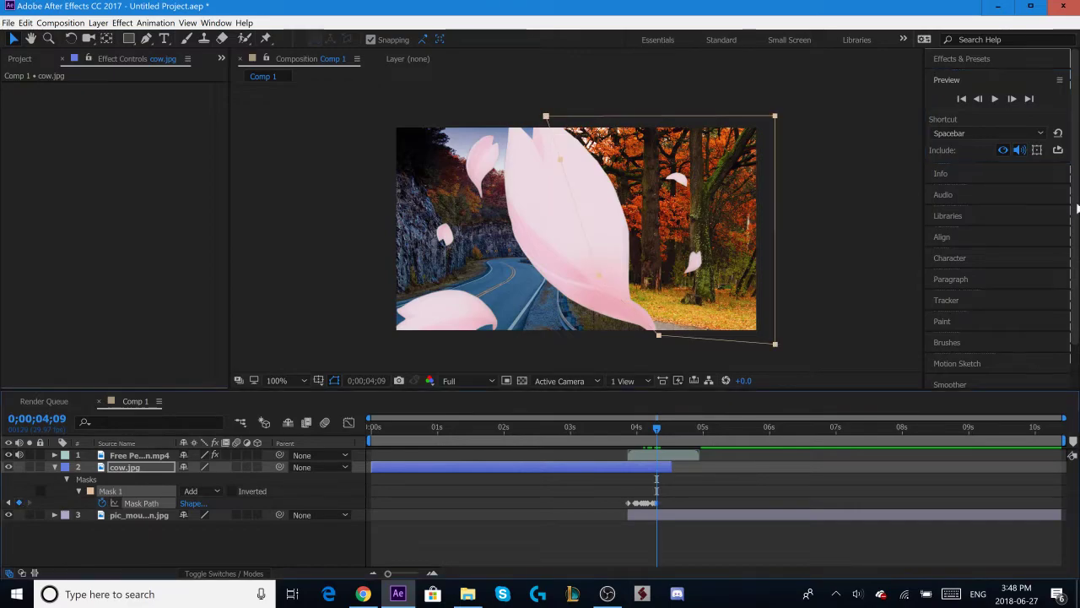
click(1012, 99)
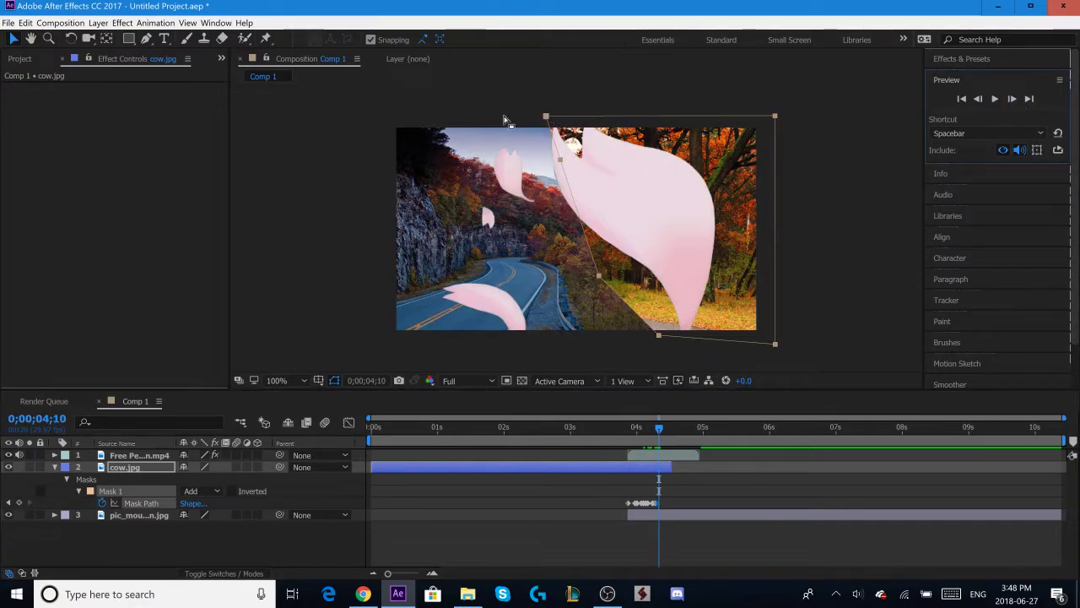
- At 4;10, fit the mask to the petal edge, deleting the lower-left vertex, then go to 4;12
drag(545, 116, 593, 115)
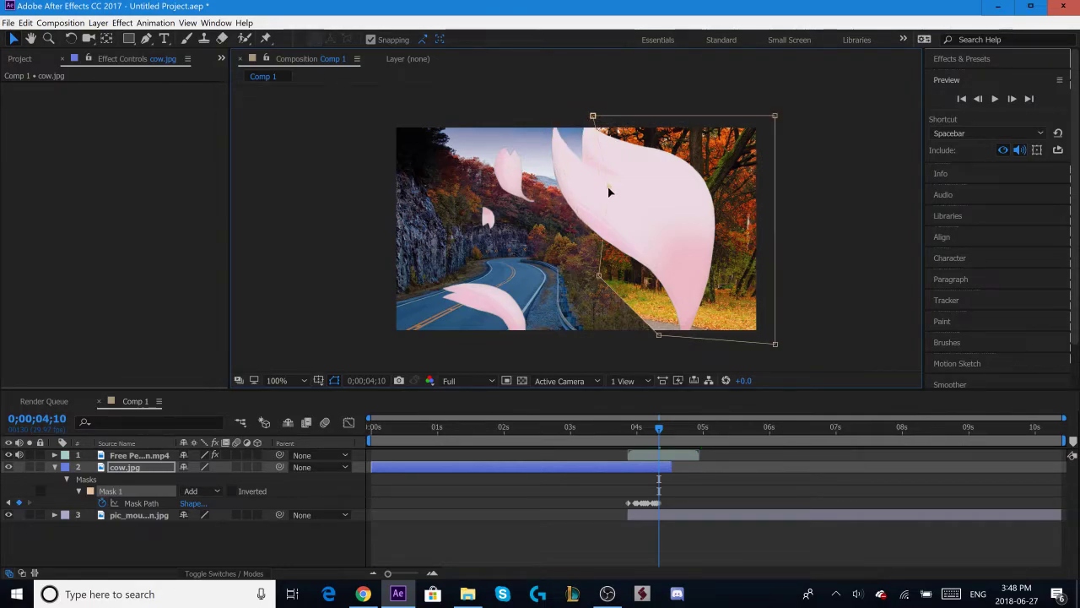
drag(599, 275, 602, 275)
key(Delete)
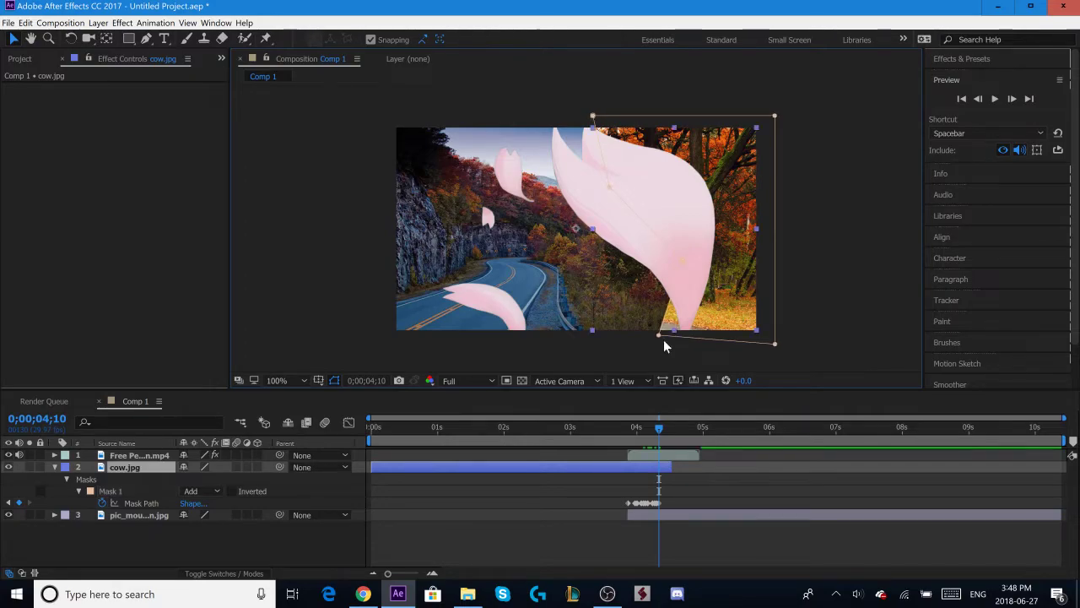
drag(660, 337, 684, 339)
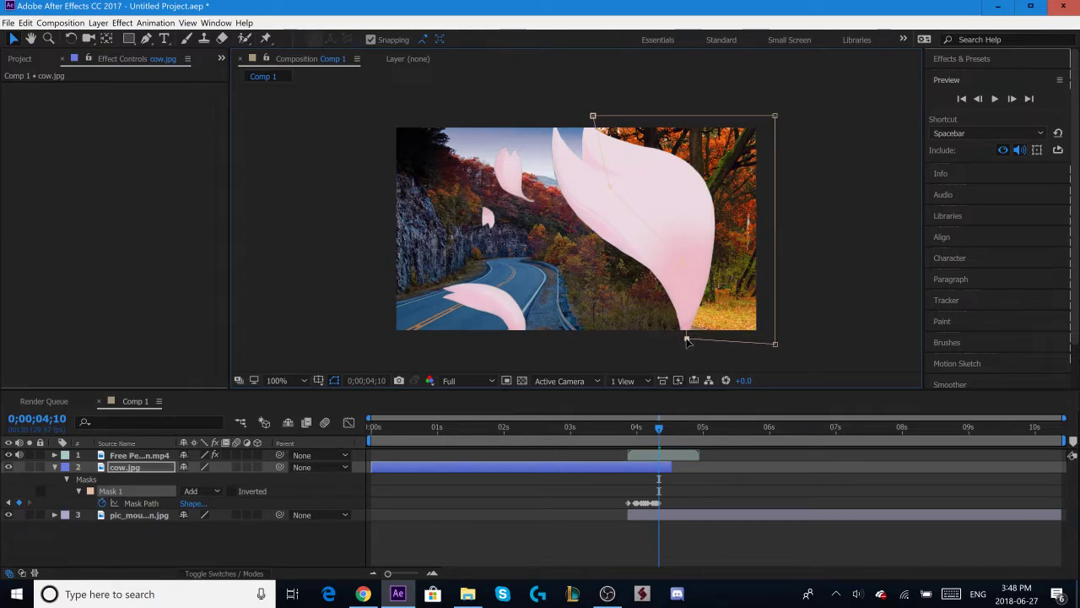
click(1012, 98)
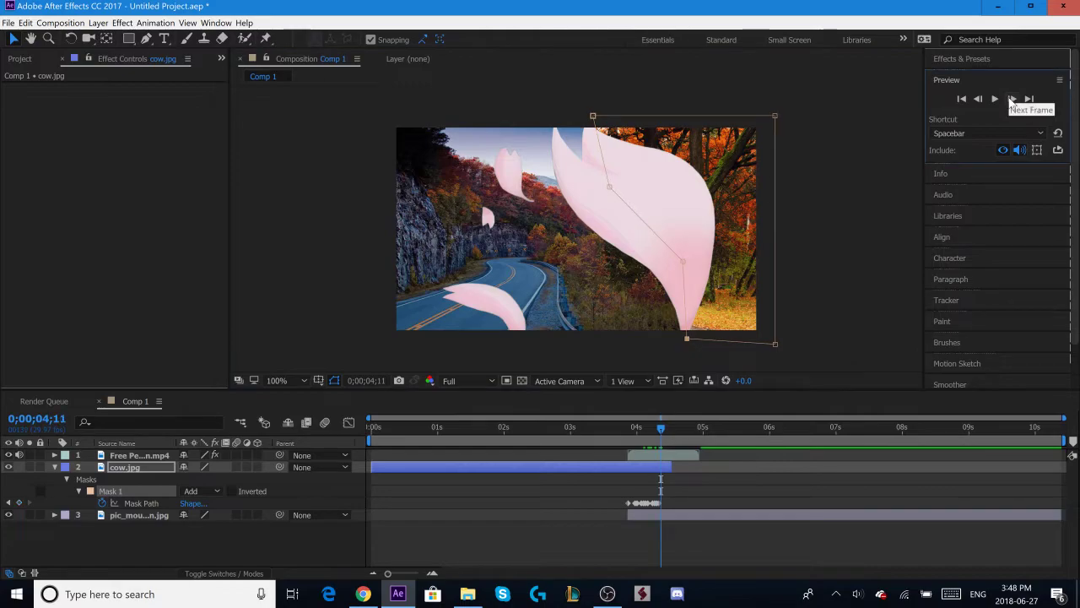
click(1012, 99)
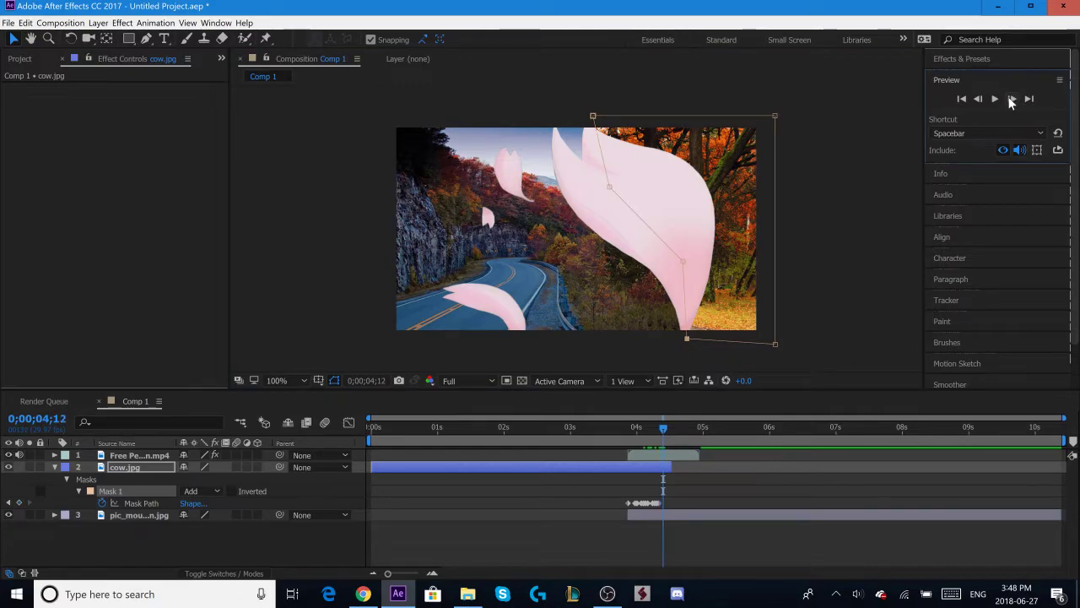
click(1012, 99)
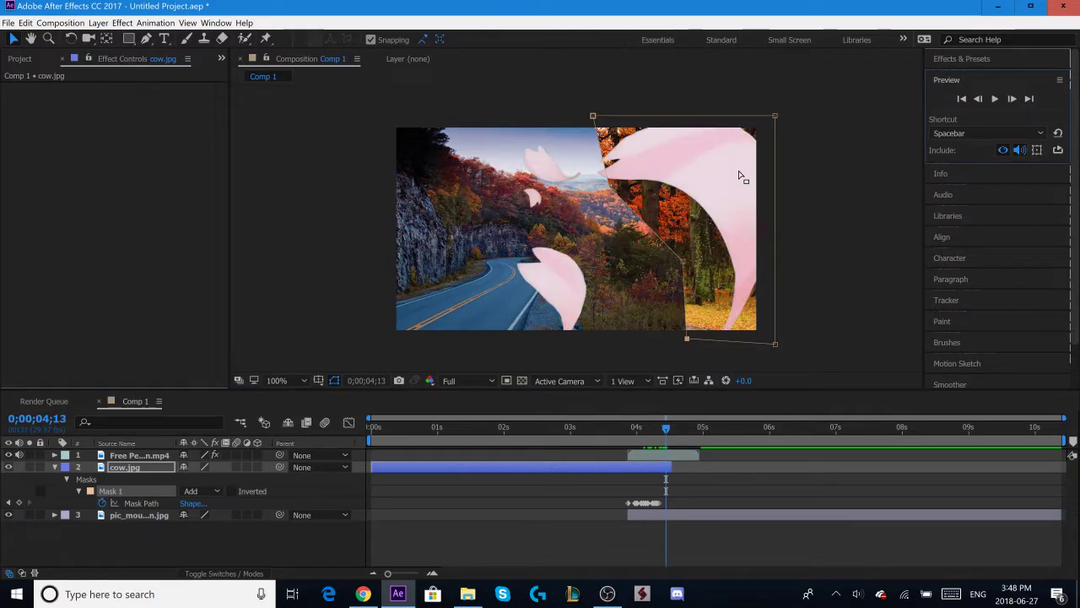
click(979, 100)
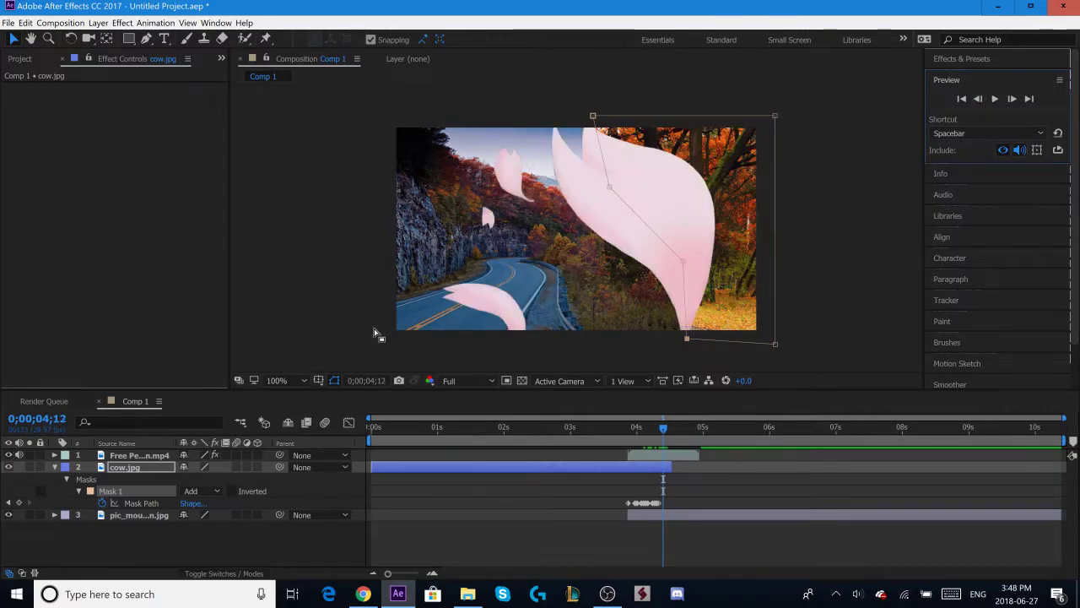
- Keyframe the mask at 4;12, then at 4;13 drag its vertices right to shrink the forest
click(19, 503)
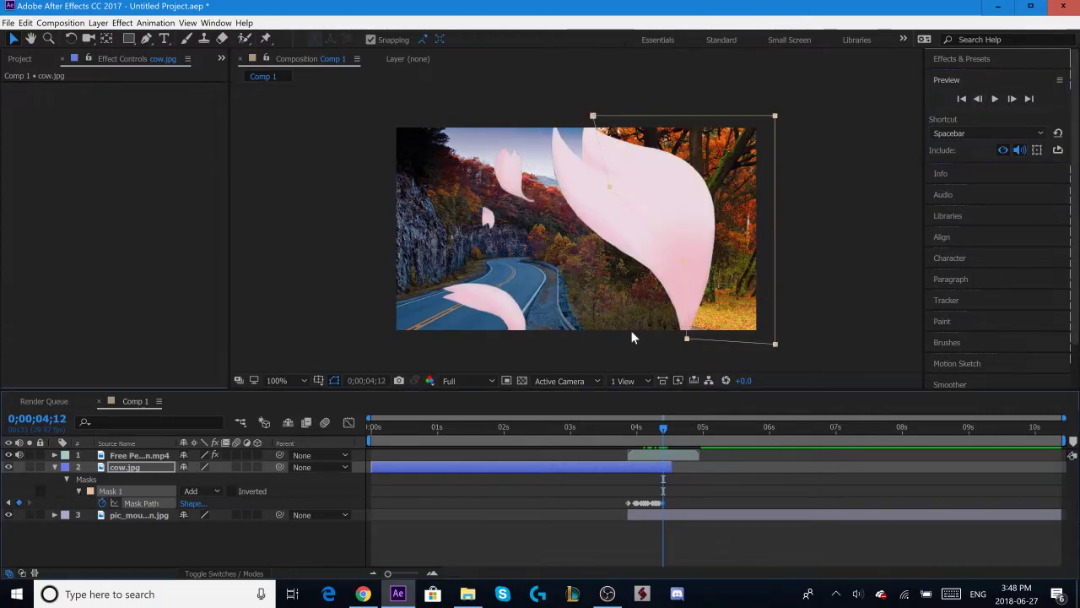
click(1012, 99)
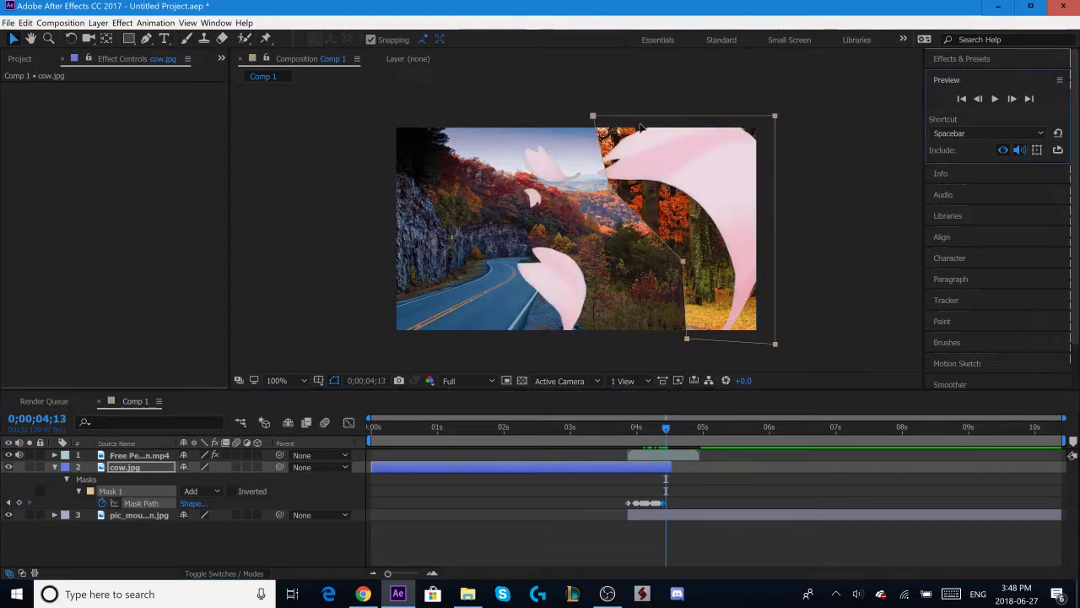
mouse_move(641, 128)
mouse_down()
mouse_move(667, 121)
mouse_move(549, 114)
mouse_up()
key(ctrl+z)
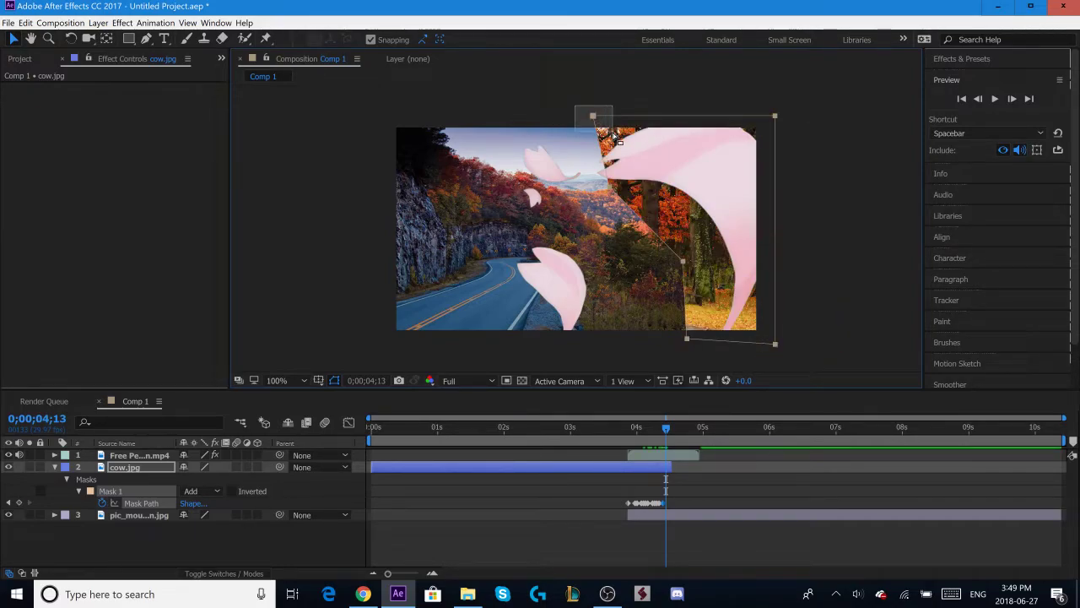
click(589, 124)
drag(590, 119, 665, 121)
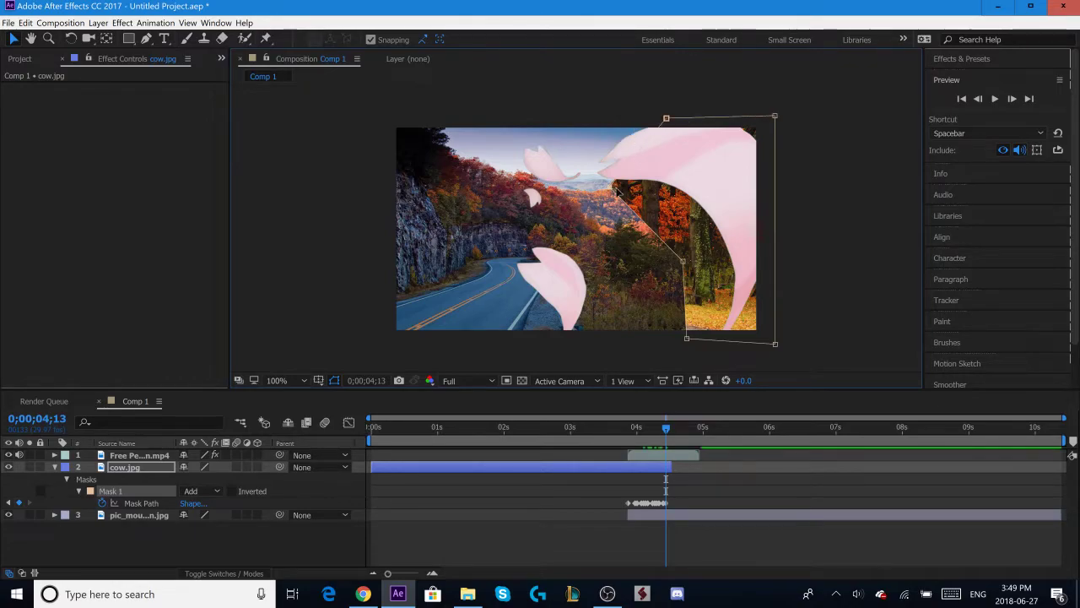
drag(614, 193, 715, 177)
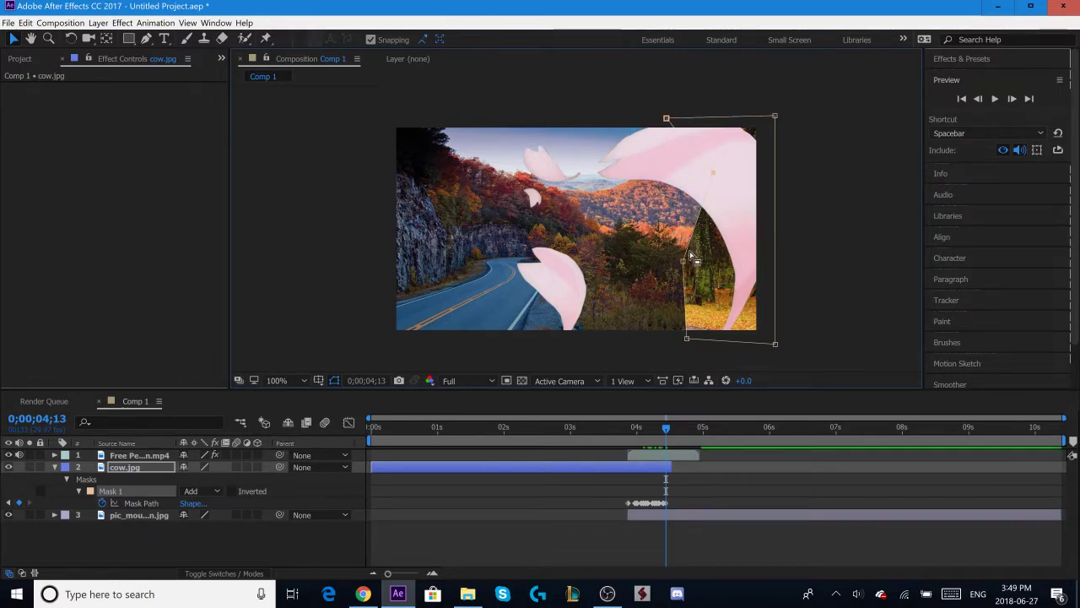
drag(683, 261, 754, 255)
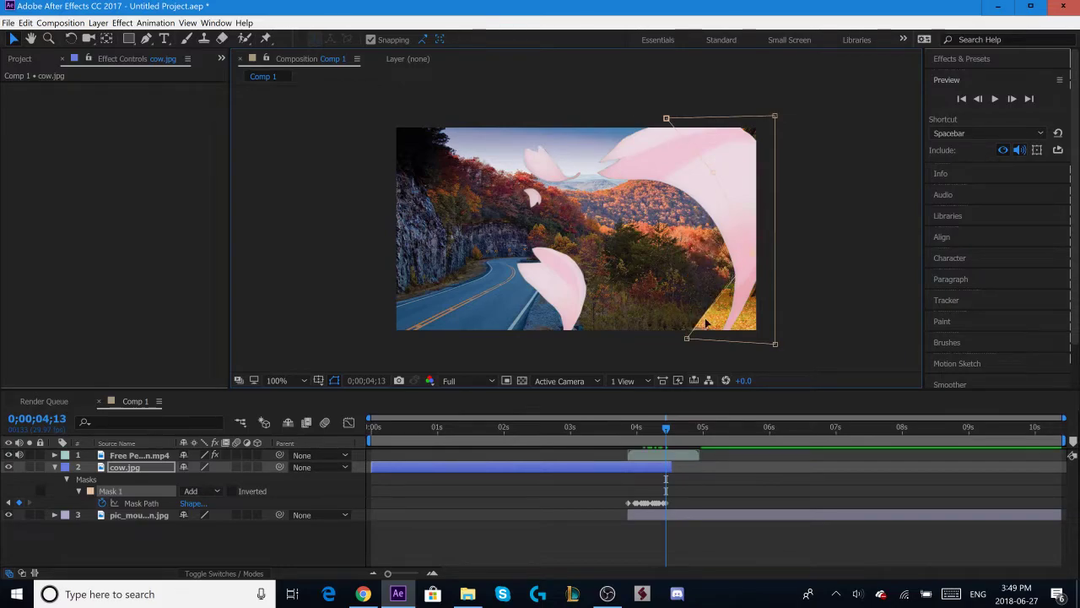
drag(687, 340, 723, 355)
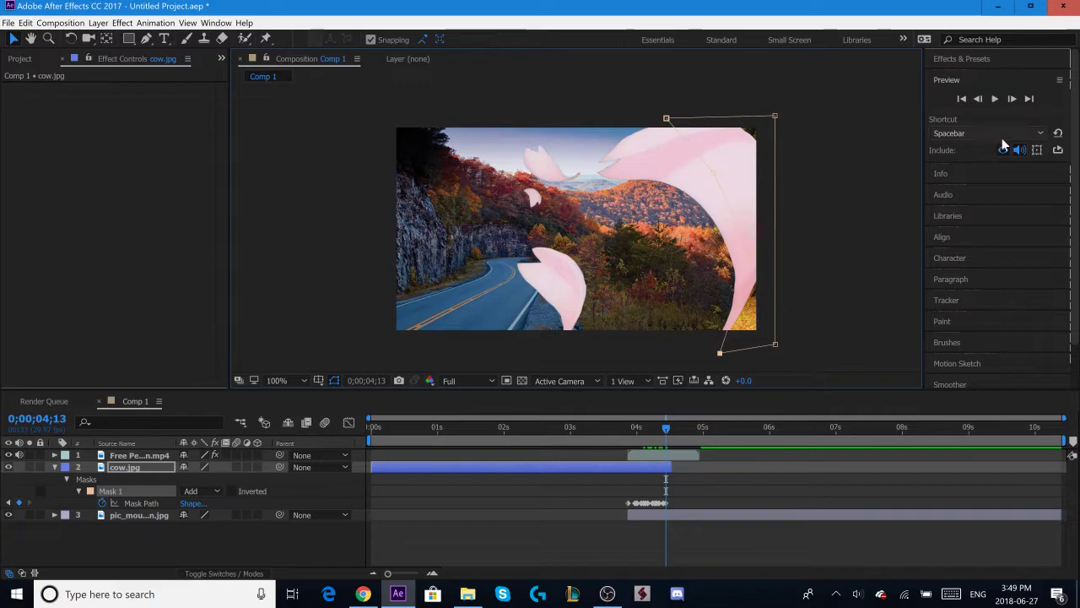
- Keyframe the mask at 4;14, then at 4;15 drag it entirely off the image
click(1016, 100)
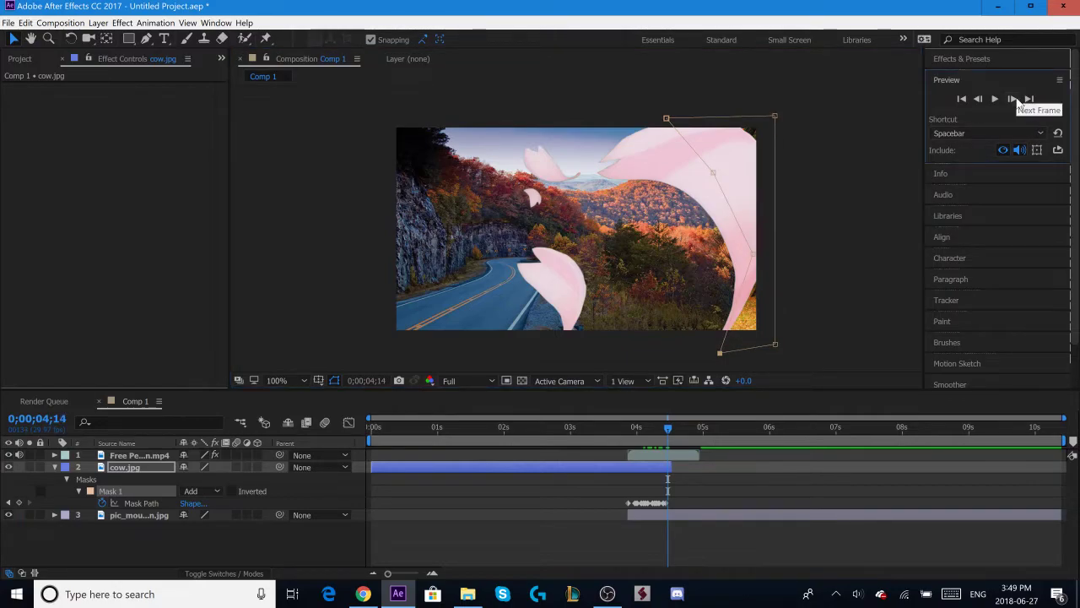
click(1016, 100)
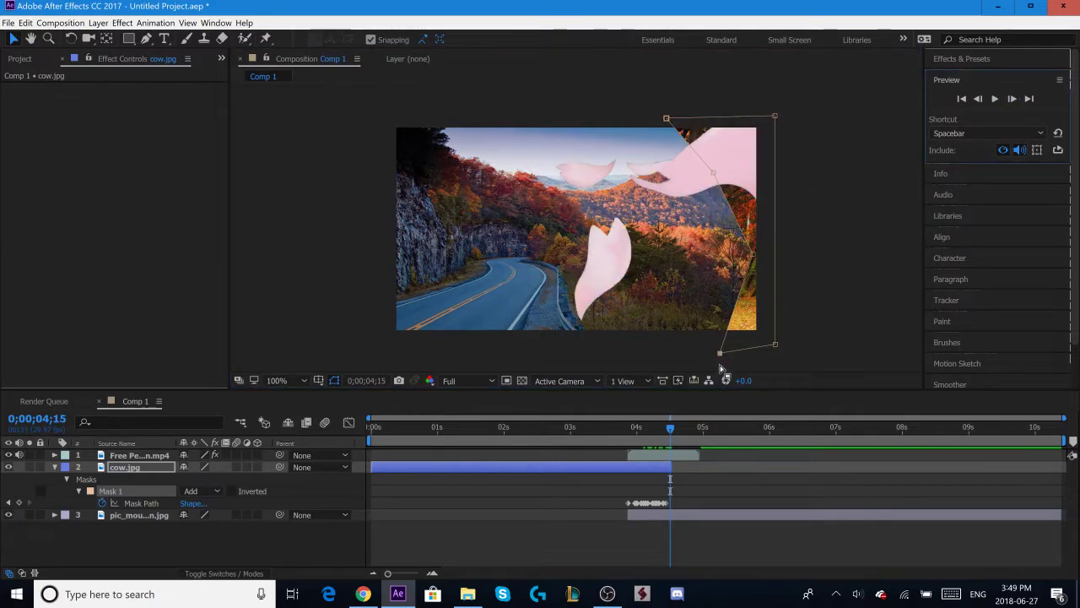
click(981, 101)
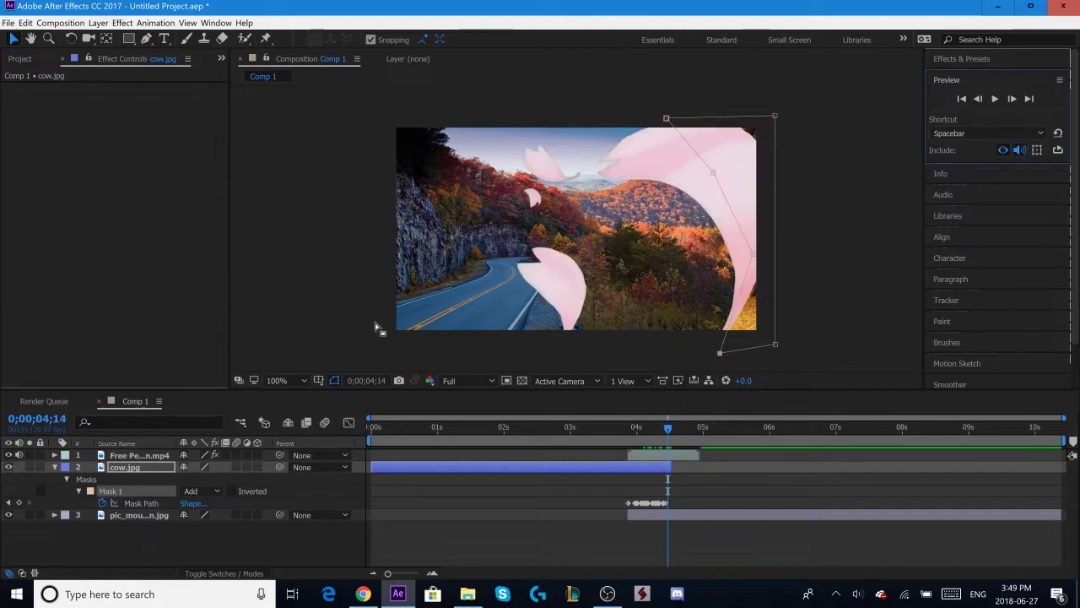
click(20, 503)
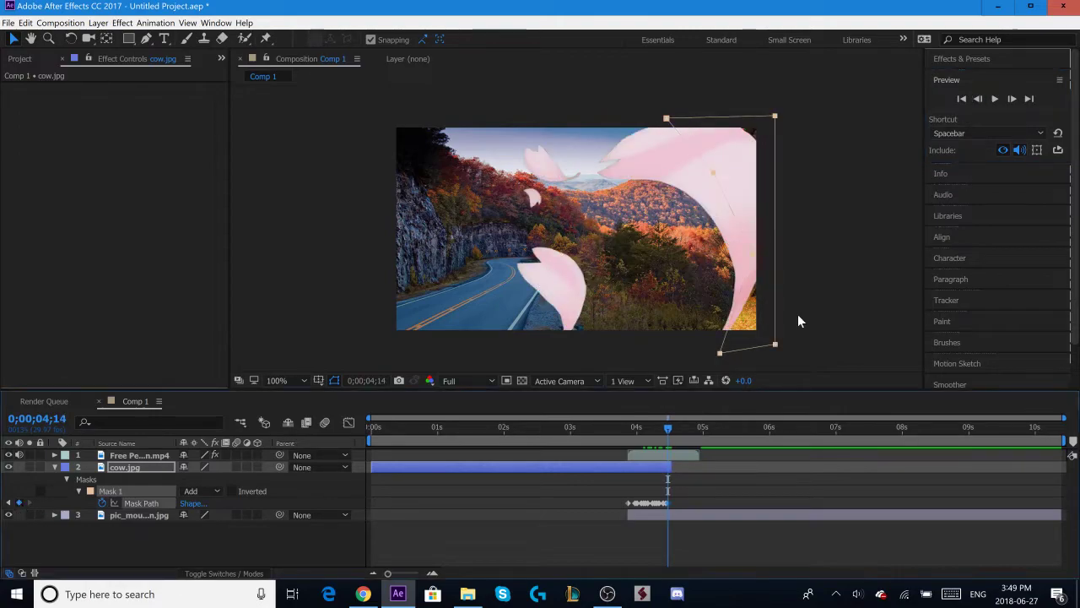
click(1013, 100)
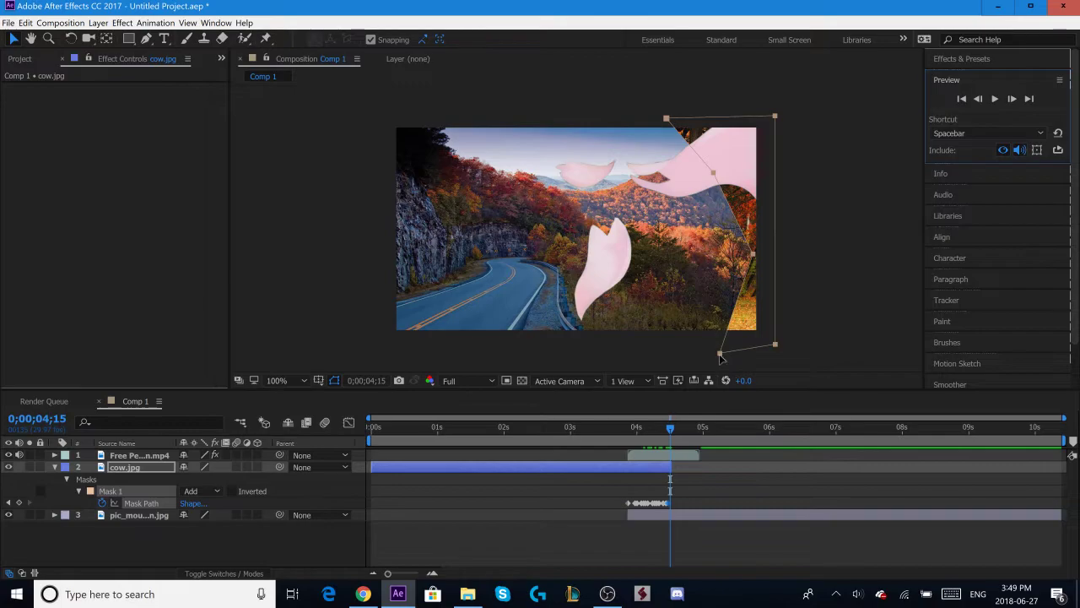
drag(734, 352, 888, 314)
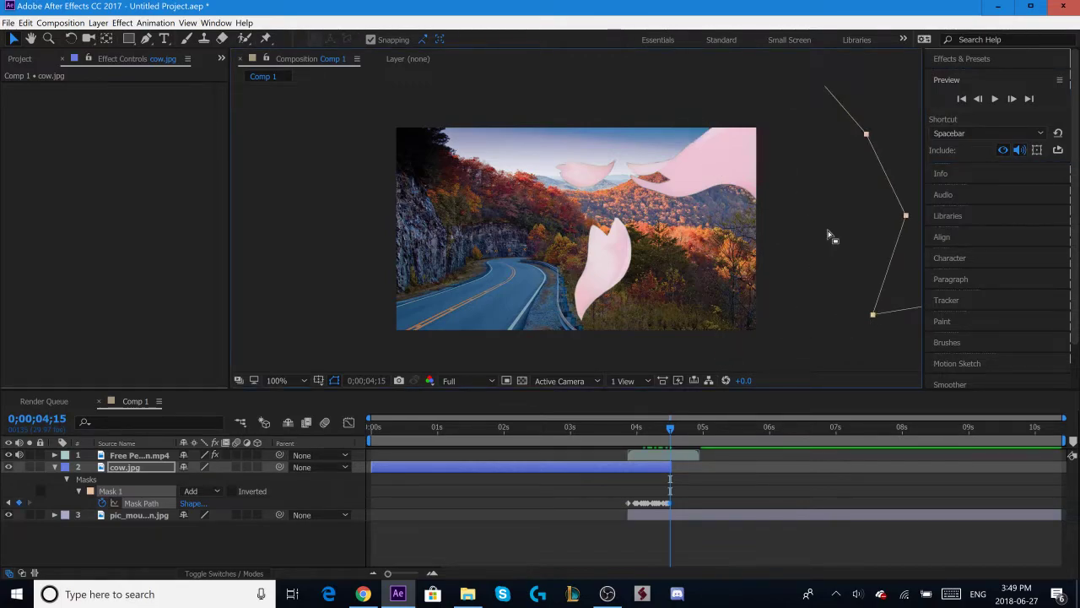
key(comma)
key(period)
mouse_move(671, 426)
mouse_down()
mouse_move(694, 432)
mouse_move(654, 455)
mouse_move(618, 458)
mouse_up()
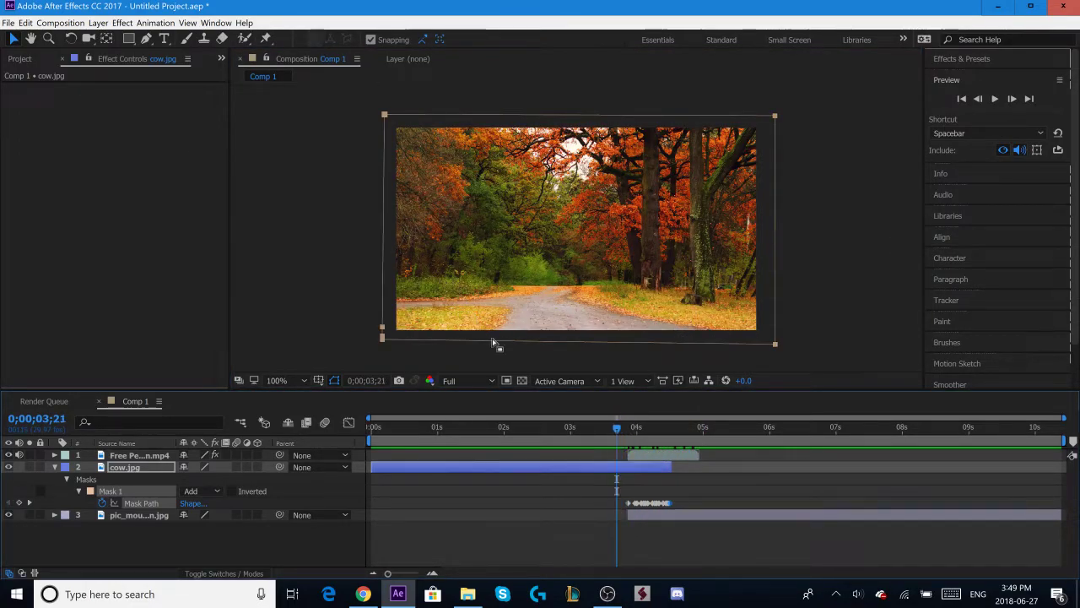
click(285, 167)
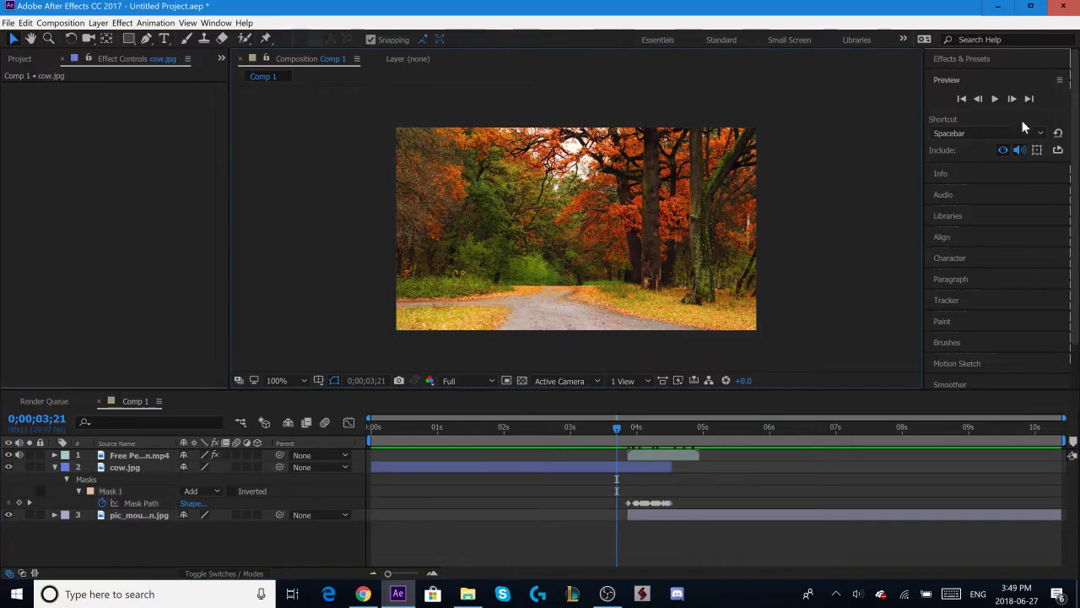
click(996, 99)
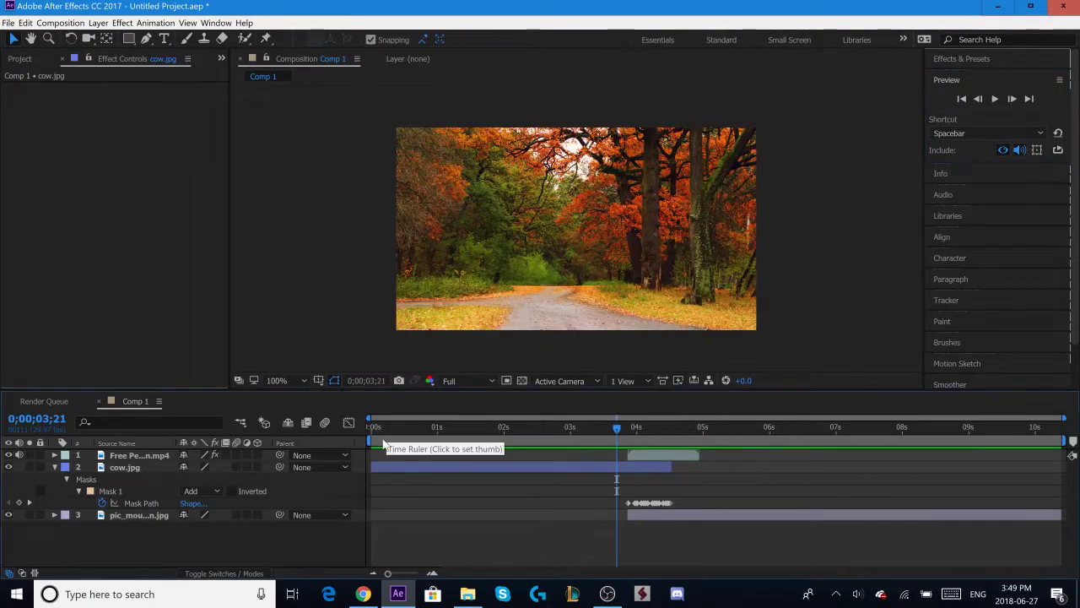
- Trim the work area to about 2;25–6;00, then play and scrub the petal wipe to check it
drag(373, 447, 552, 427)
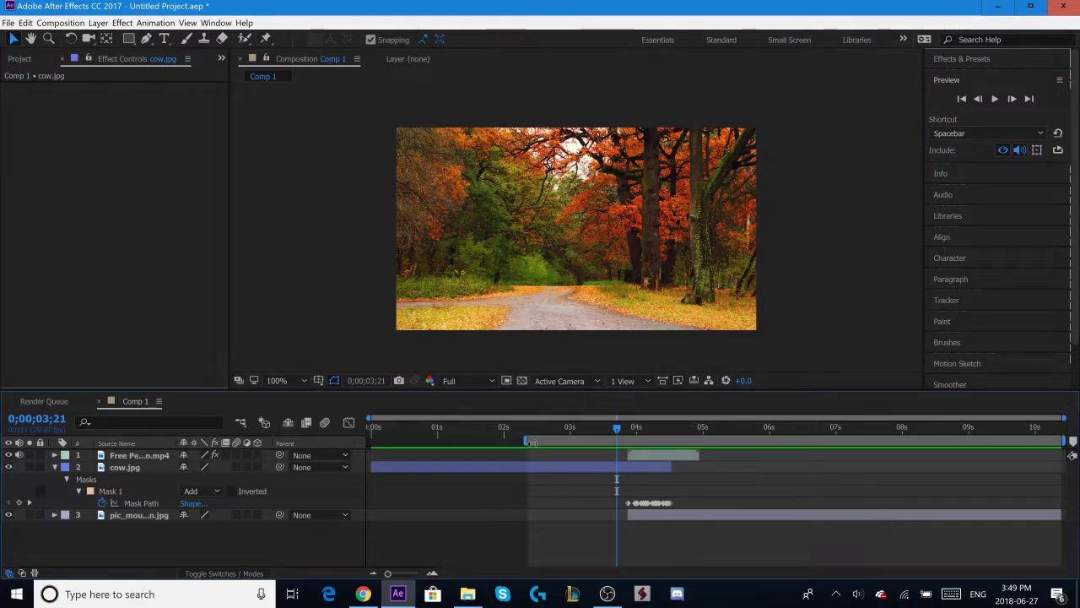
drag(1065, 440, 779, 443)
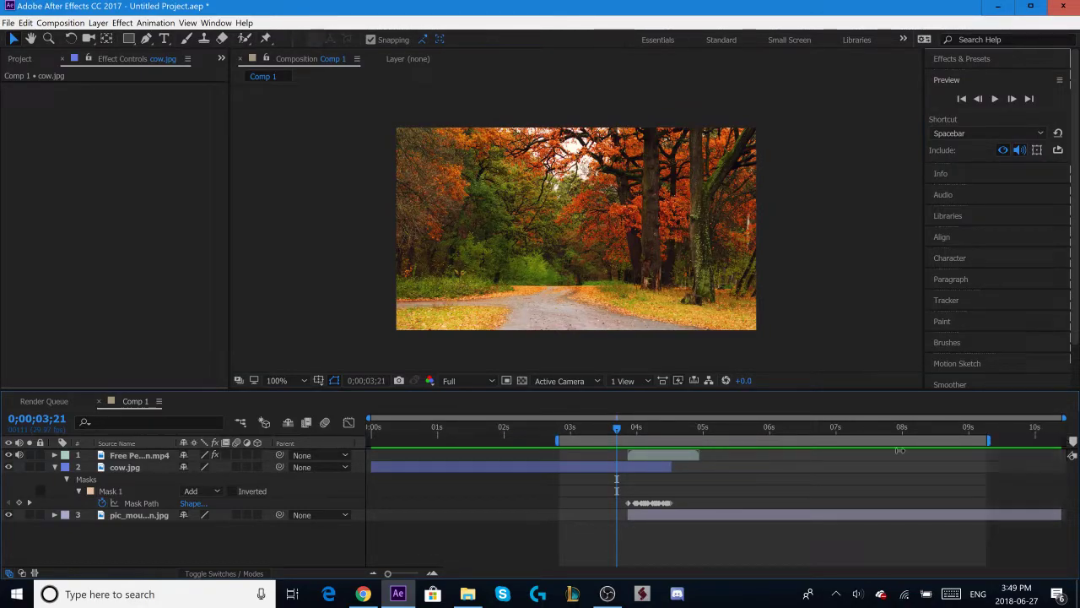
click(994, 99)
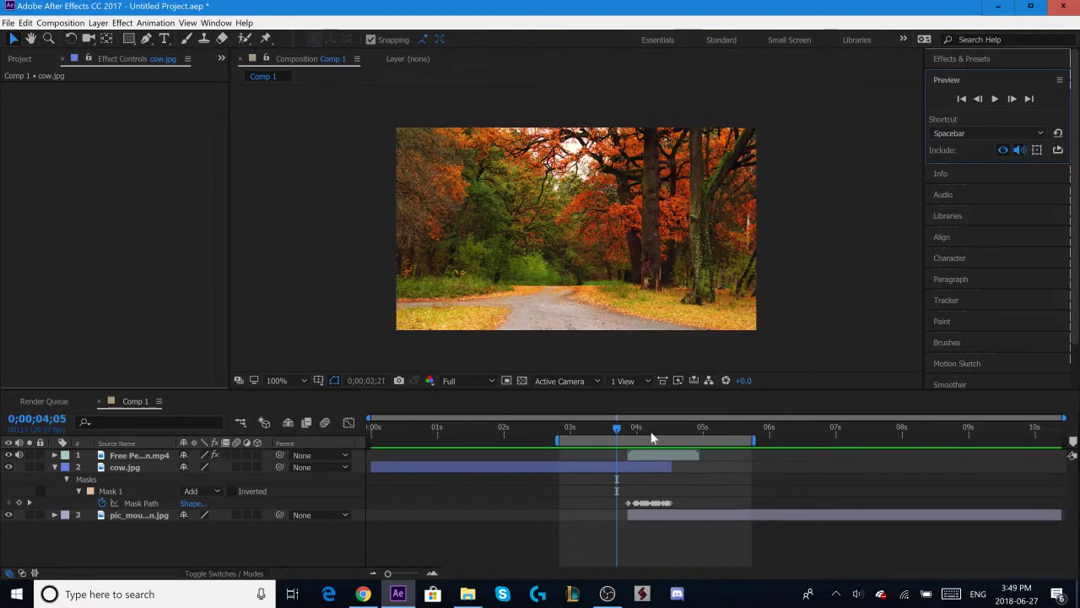
click(652, 426)
drag(664, 428, 715, 428)
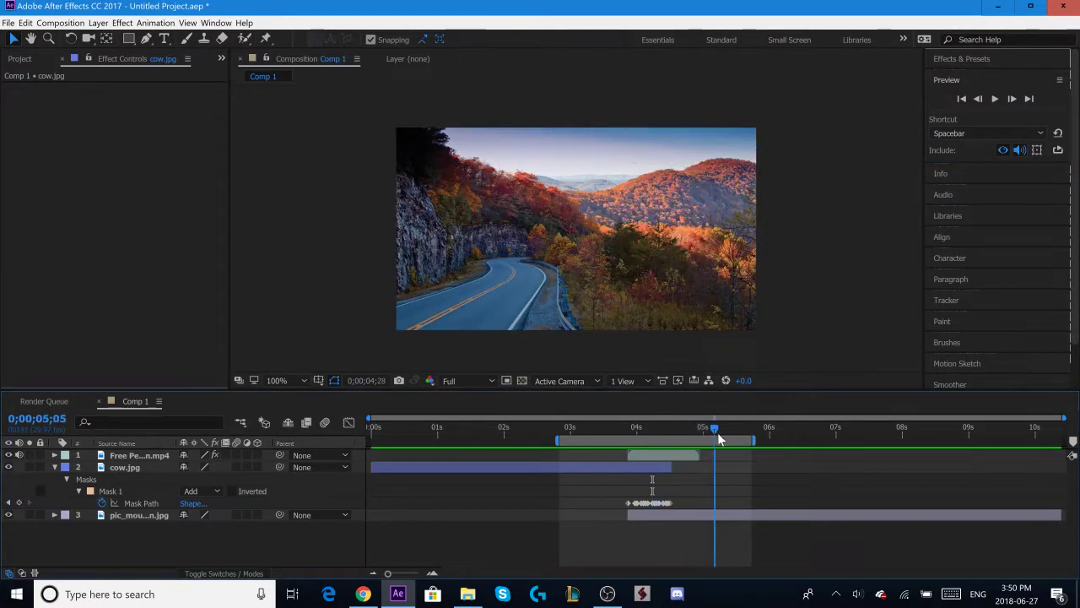
click(605, 429)
mouse_move(628, 428)
mouse_down()
mouse_move(687, 437)
mouse_move(625, 442)
mouse_move(647, 428)
mouse_up()
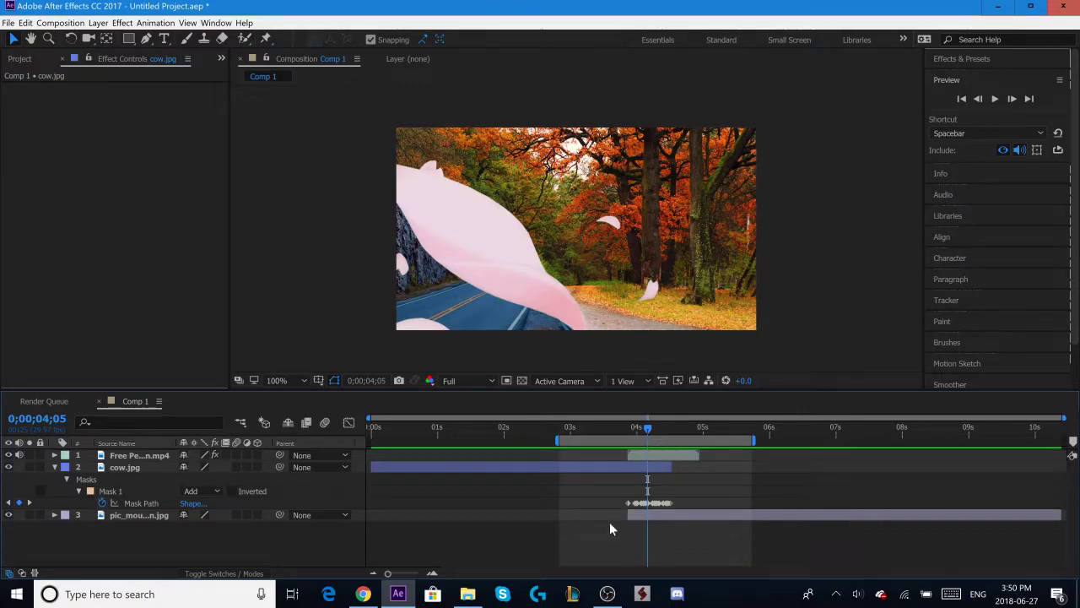